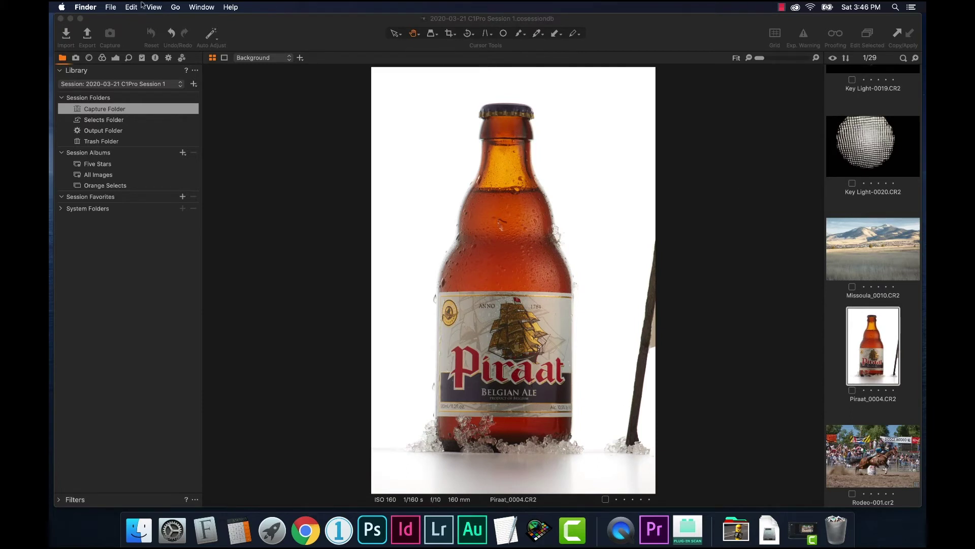
# Toggle the composition grid on and off over the Piraat photo via Lens Grid Show and the toolbar Grid button.
pyautogui.click(89, 58)
pyautogui.click(89, 57)
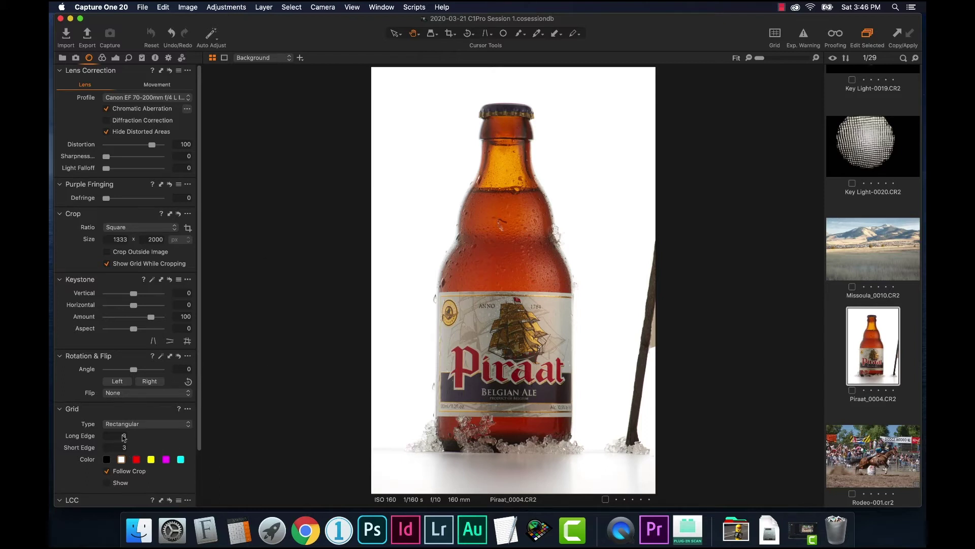
pyautogui.click(120, 483)
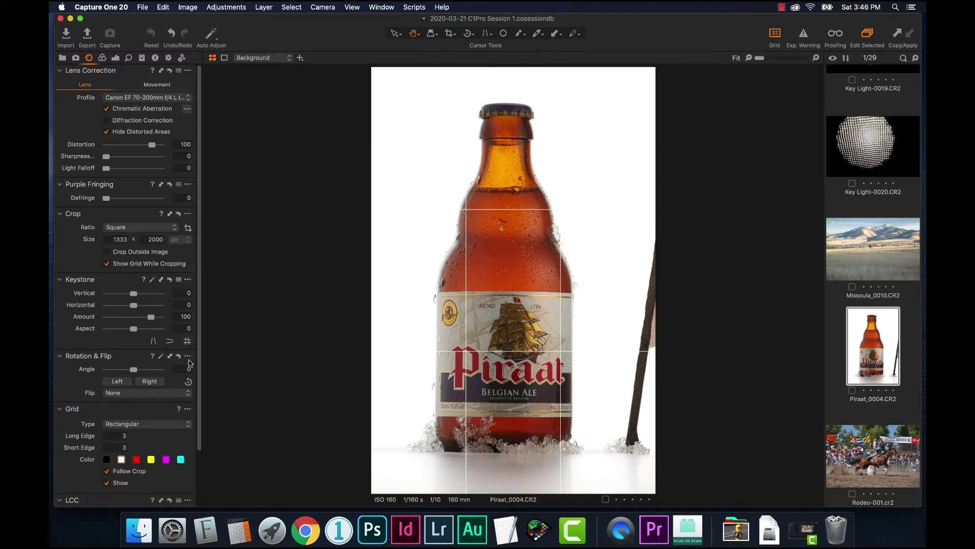
pyautogui.click(108, 484)
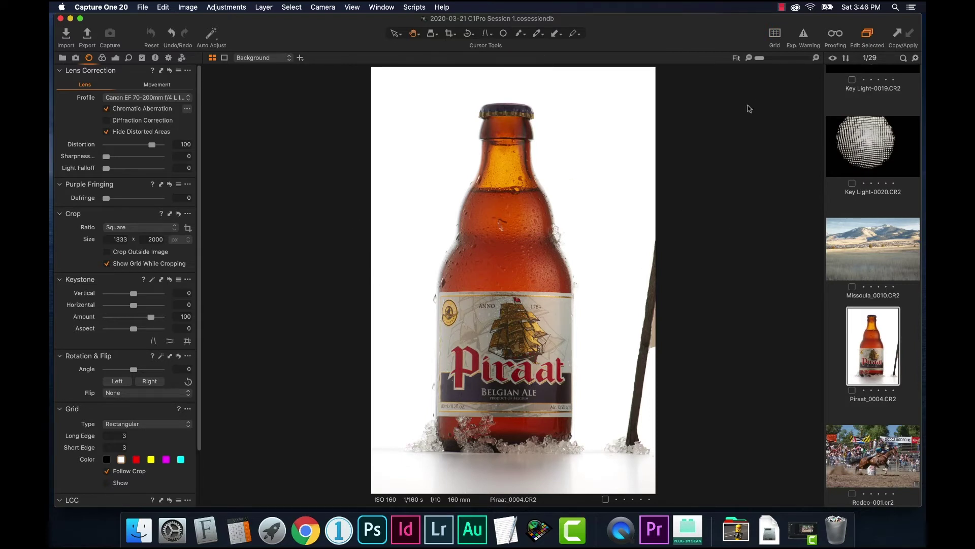
pyautogui.click(773, 35)
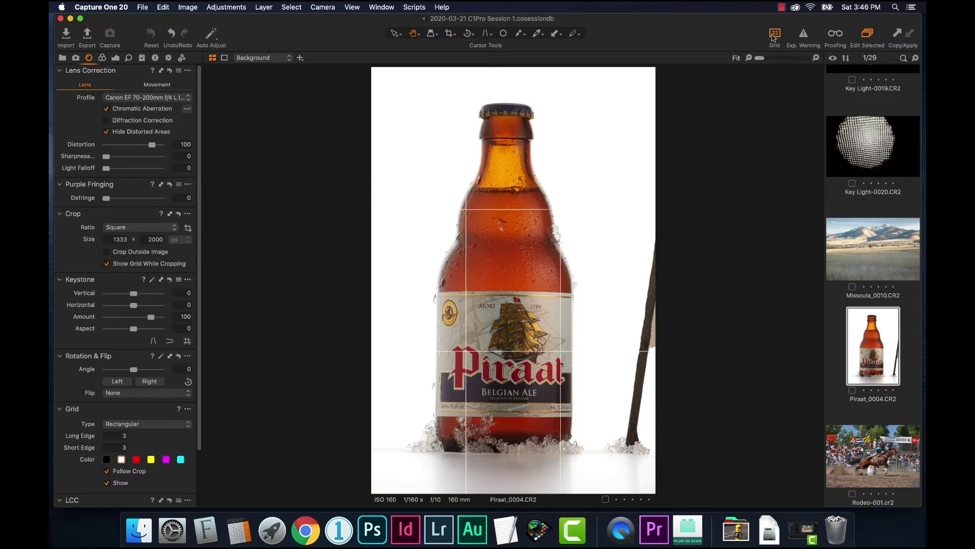
pyautogui.click(773, 36)
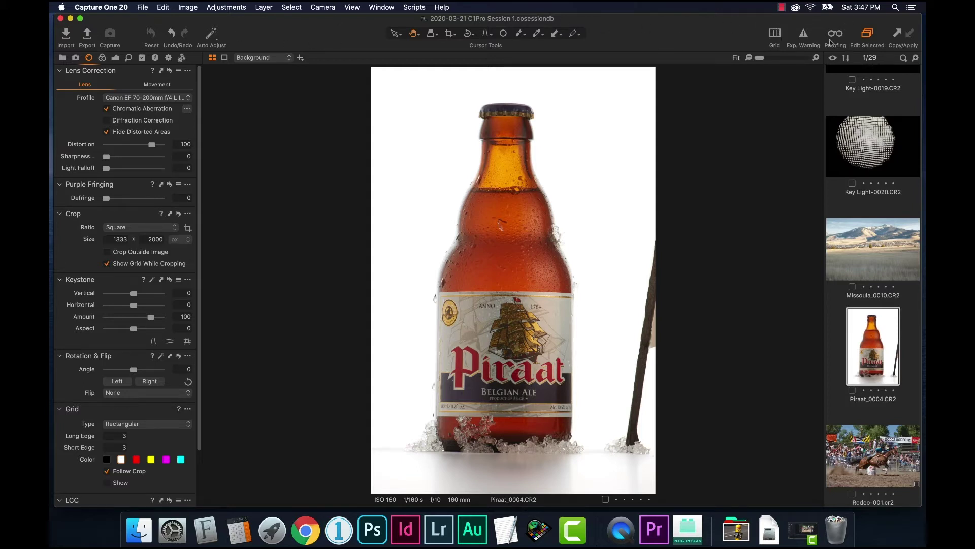
# Customize the toolbar to include the Guides button and switch the guide lines on.
pyautogui.rightClick(702, 36)
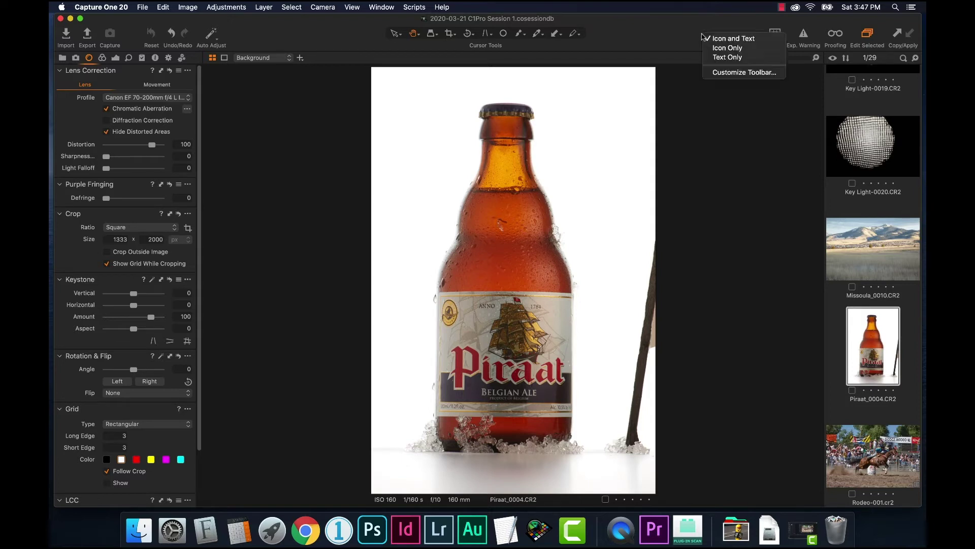
pyautogui.click(730, 73)
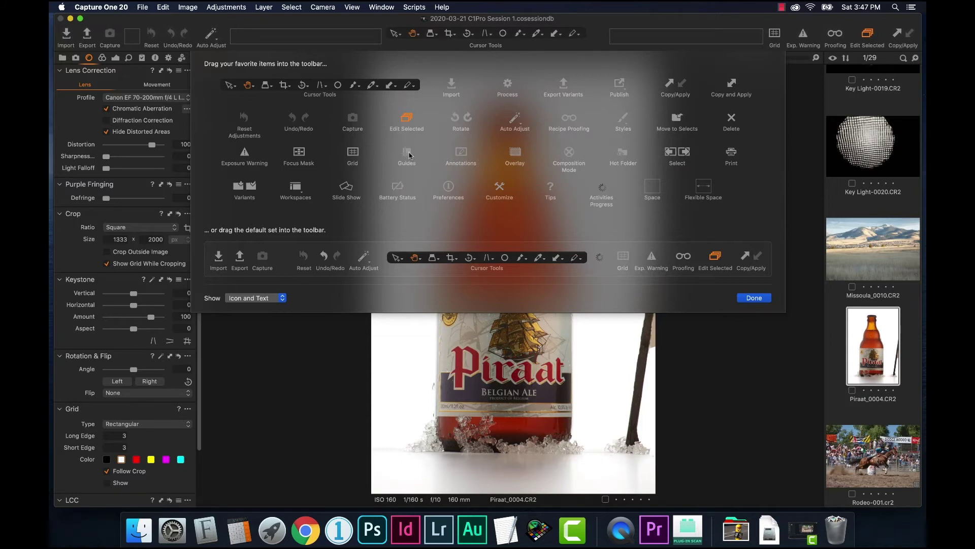
pyautogui.moveTo(409, 155); pyautogui.dragTo(742, 35)
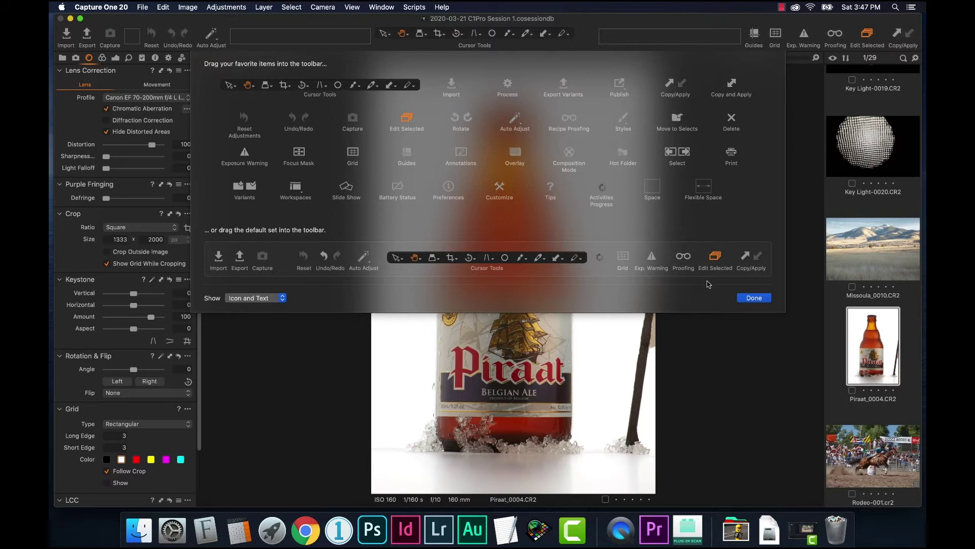
pyautogui.click(754, 297)
pyautogui.click(755, 34)
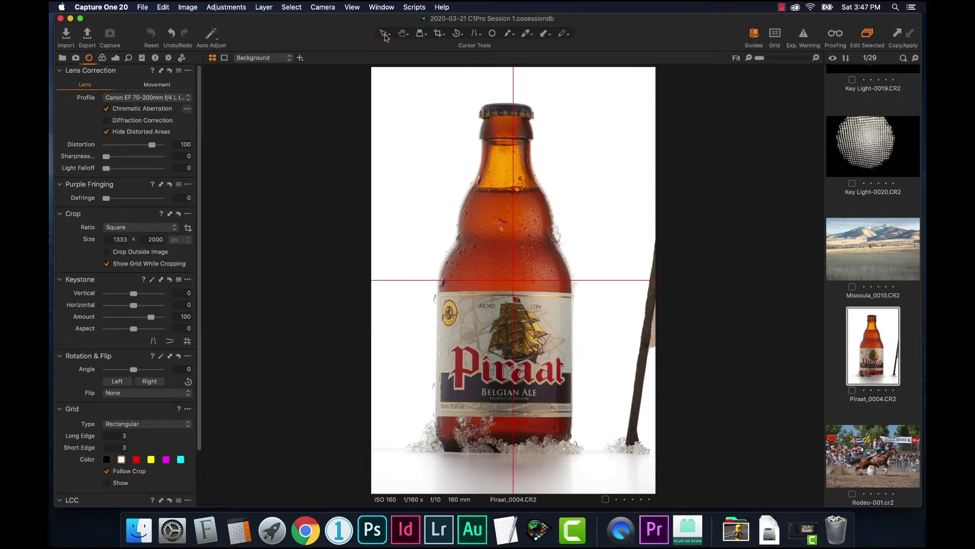
# Place the vertical guide on the bottle's centre line and the horizontal guide just above the cap.
pyautogui.moveTo(513, 80); pyautogui.dragTo(575, 97)
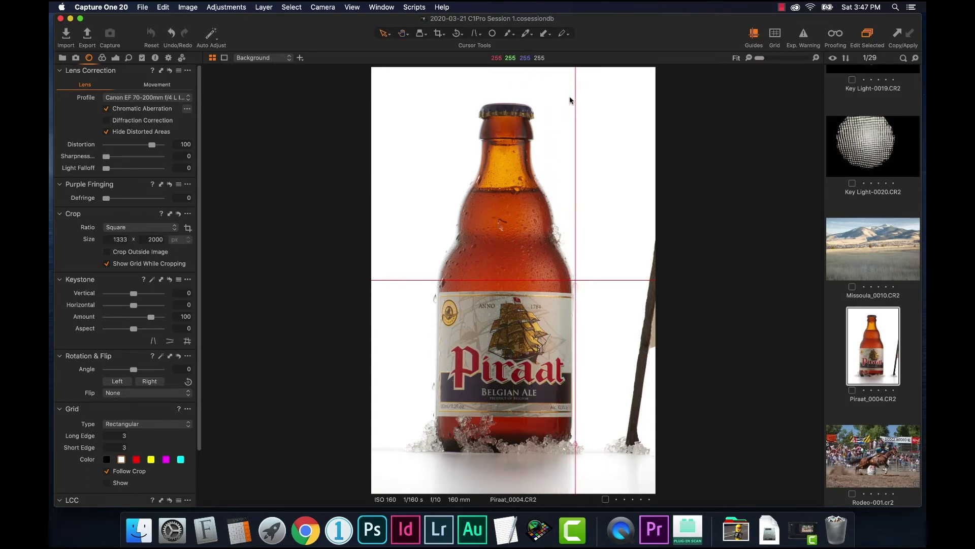
pyautogui.moveTo(534, 278); pyautogui.dragTo(531, 173)
pyautogui.moveTo(574, 146); pyautogui.dragTo(546, 97)
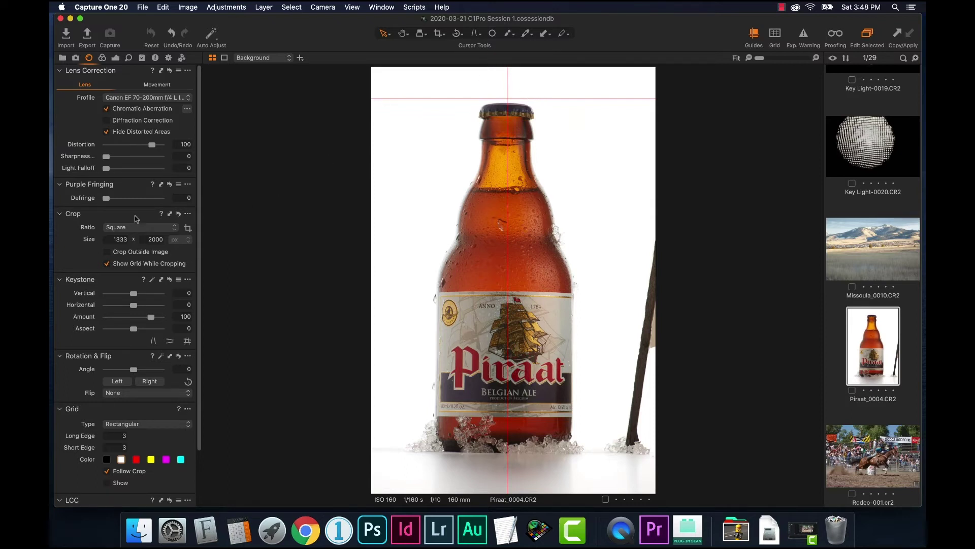
# Tilt the photo with the Rotation Angle slider to about -0.63° and compare with the unrotated view.
pyautogui.click(134, 371)
pyautogui.moveTo(134, 371); pyautogui.dragTo(134, 372)
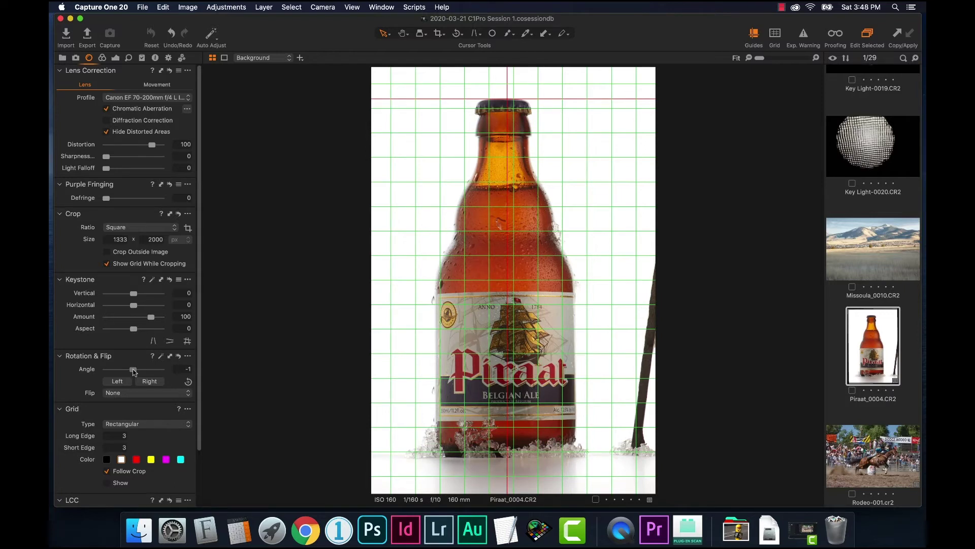
pyautogui.moveTo(135, 372); pyautogui.dragTo(135, 372)
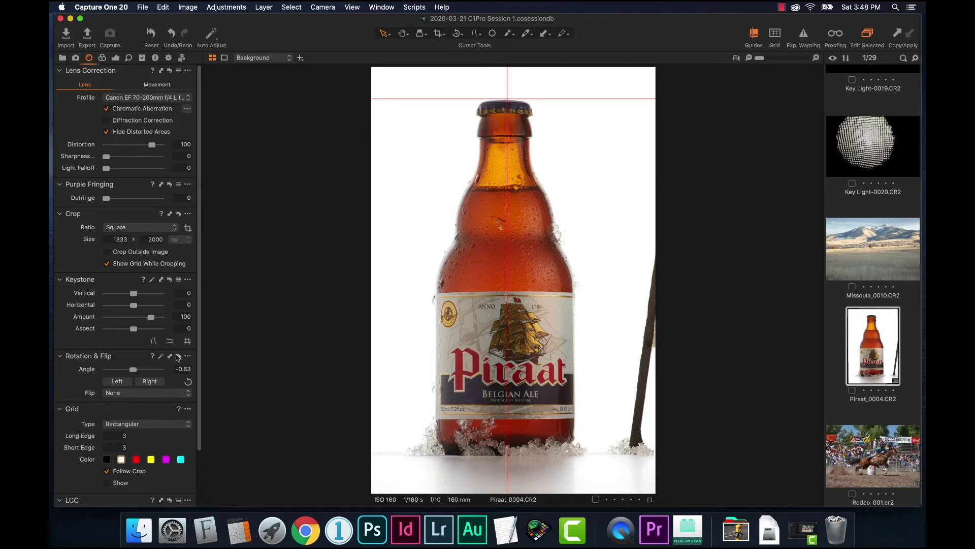
pyautogui.moveTo(178, 358); pyautogui.dragTo(179, 358)
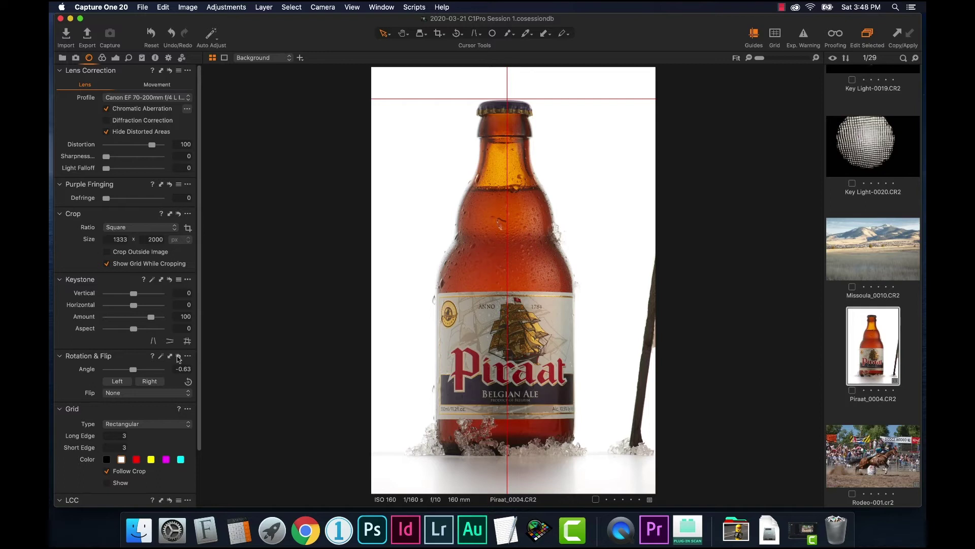
# Enter -0.6 as the rotation angle, nudge it up to -0.36, and compare against the reset view.
pyautogui.doubleClick(178, 367)
pyautogui.press('Down')
pyautogui.press('Down')
pyautogui.press('Down')
pyautogui.press('Down')
pyautogui.press('Down')
pyautogui.press('Down')
pyautogui.press('Down')
pyautogui.press('Down')
pyautogui.press('Down')
pyautogui.press('Down')
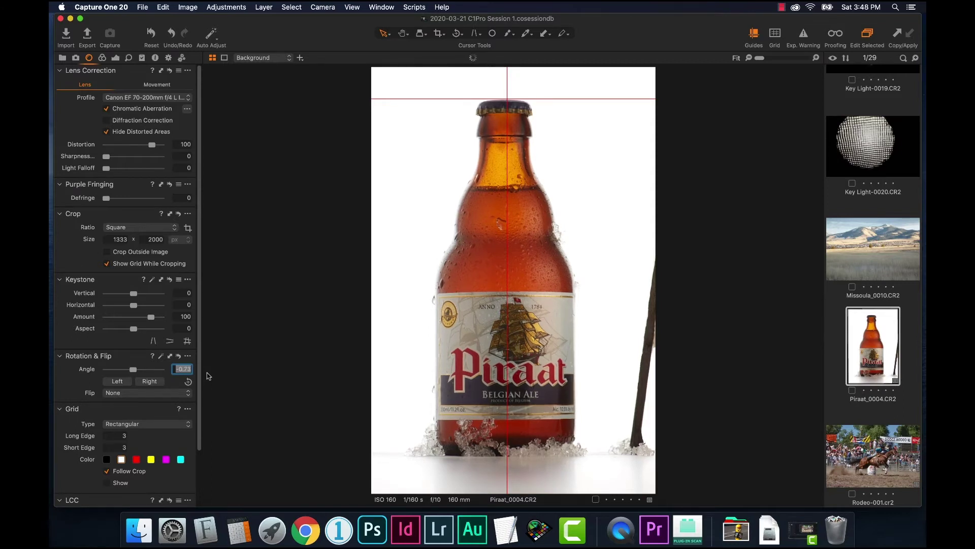
pyautogui.write('-0.6')
pyautogui.press('Return')
pyautogui.press('Up')
pyautogui.press('Up')
pyautogui.press('Up')
pyautogui.press('Up')
pyautogui.press('Up')
pyautogui.press('Up')
pyautogui.press('Up')
pyautogui.press('Up')
pyautogui.press('Up')
pyautogui.press('Up')
pyautogui.press('Up')
pyautogui.press('Up')
pyautogui.press('Up')
pyautogui.press('Up')
pyautogui.press('Up')
pyautogui.press('Up')
pyautogui.press('Up')
pyautogui.press('Up')
pyautogui.press('Up')
pyautogui.press('Up')
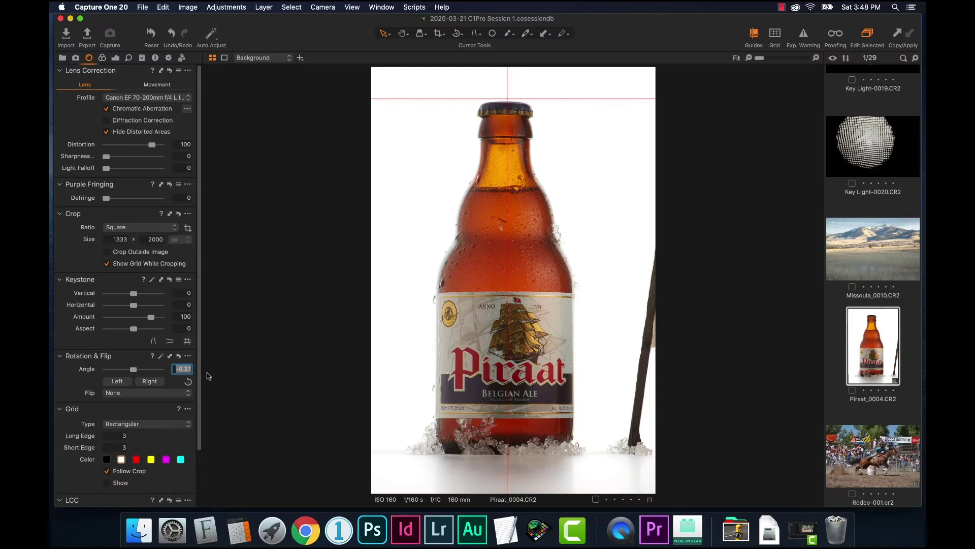
pyautogui.press('Up')
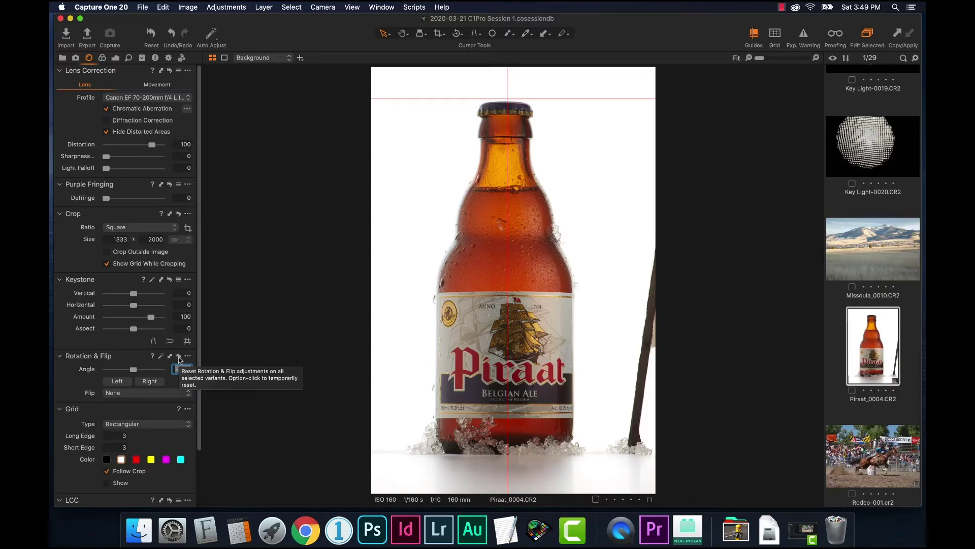
pyautogui.keyDown('alt'); pyautogui.click(179, 357); pyautogui.keyUp('alt')
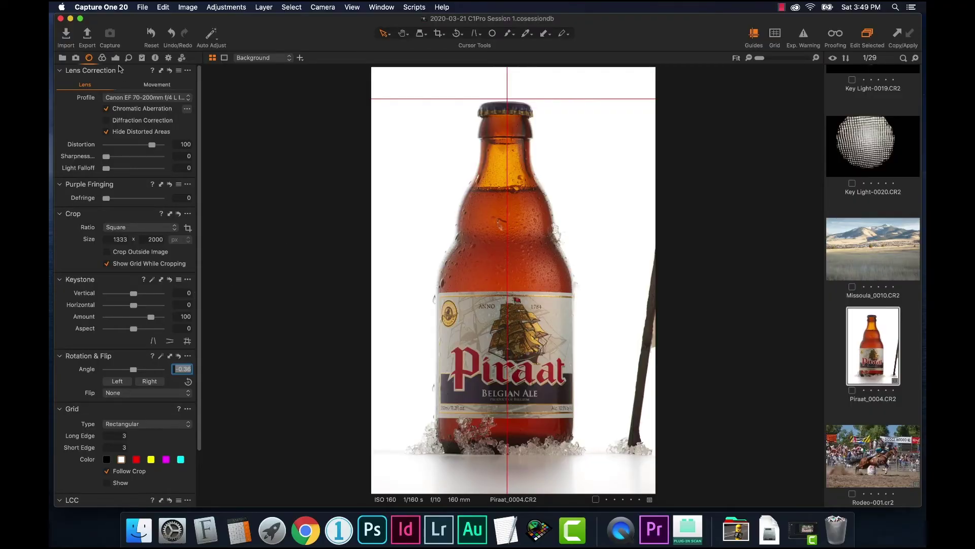
pyautogui.click(103, 59)
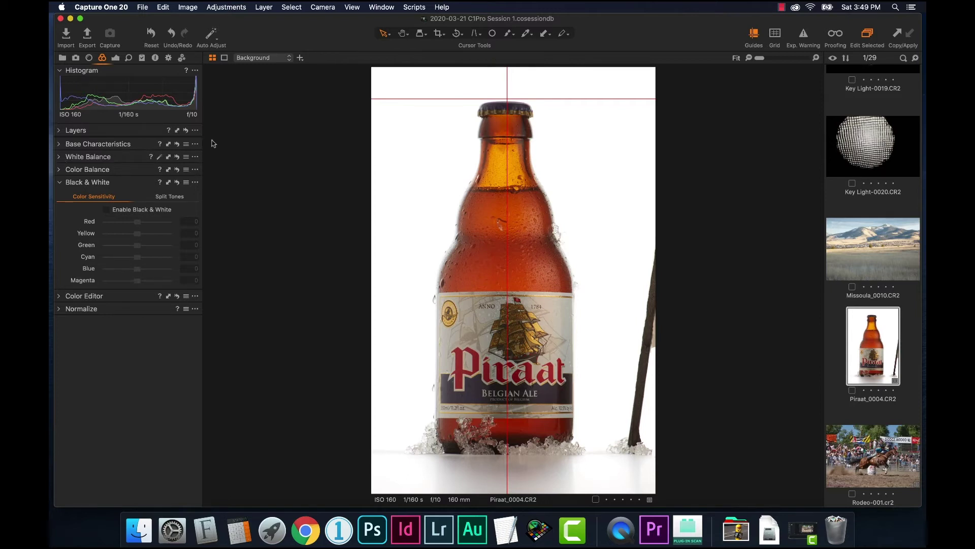
# In the Exposure tools, raise Exposure to 0.16 and lift the Shadow slider to 17.
pyautogui.click(116, 59)
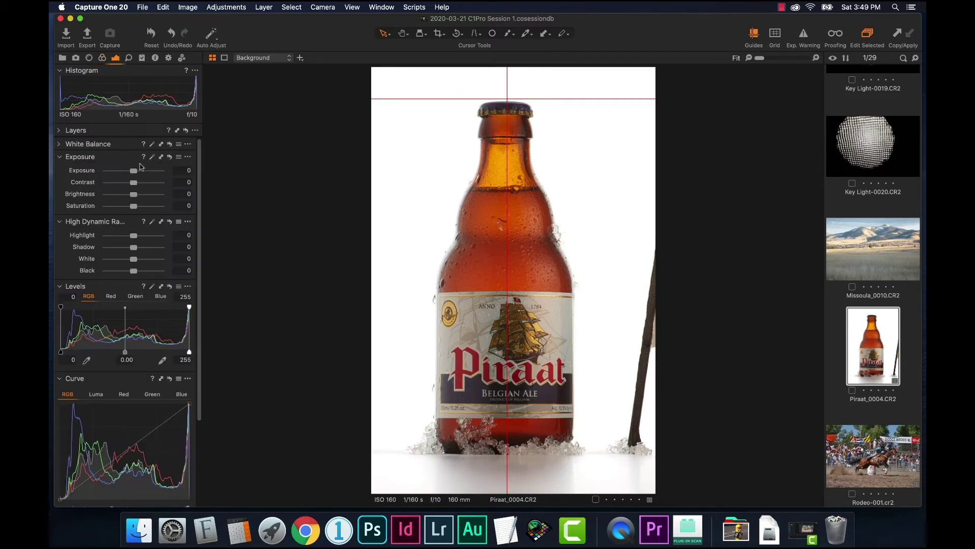
pyautogui.moveTo(134, 171); pyautogui.dragTo(140, 209)
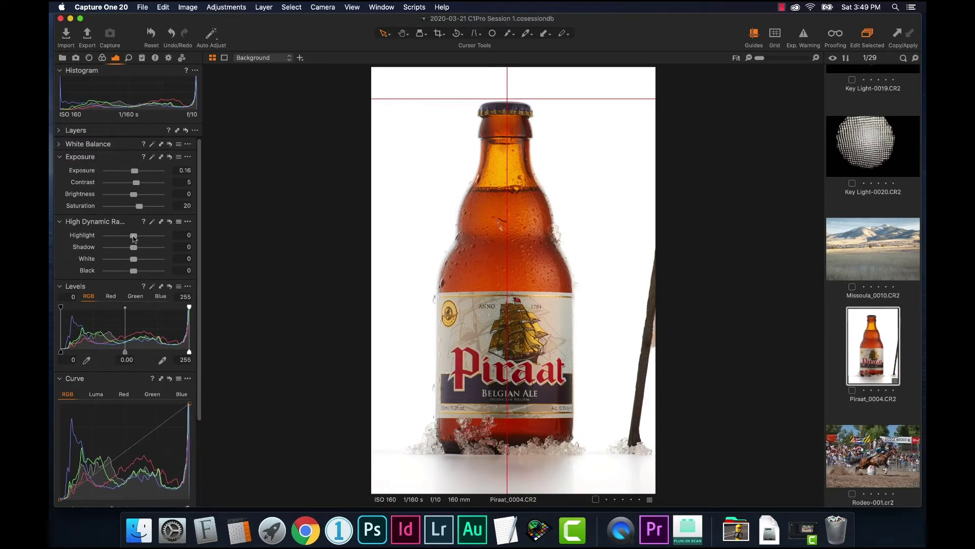
pyautogui.moveTo(135, 250); pyautogui.dragTo(139, 255)
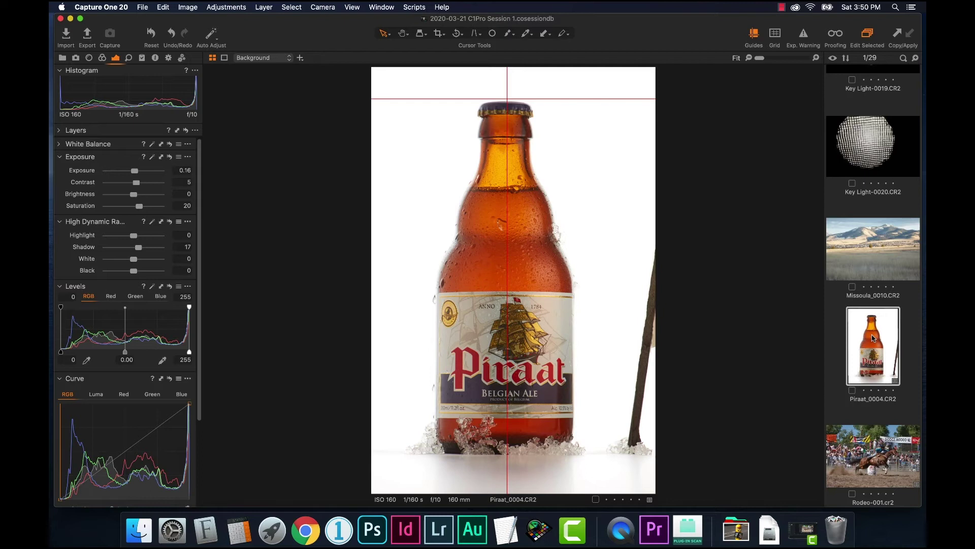
pyautogui.rightClick(873, 338)
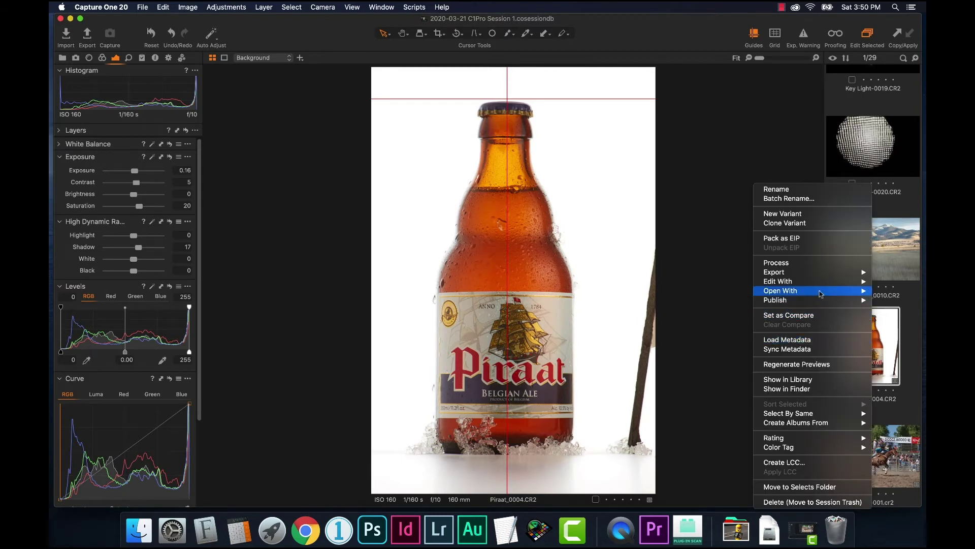
# Create a PSD, 16-bit edit variant of the Piraat photo in Adobe Photoshop 2020.
pyautogui.moveTo(819, 286)
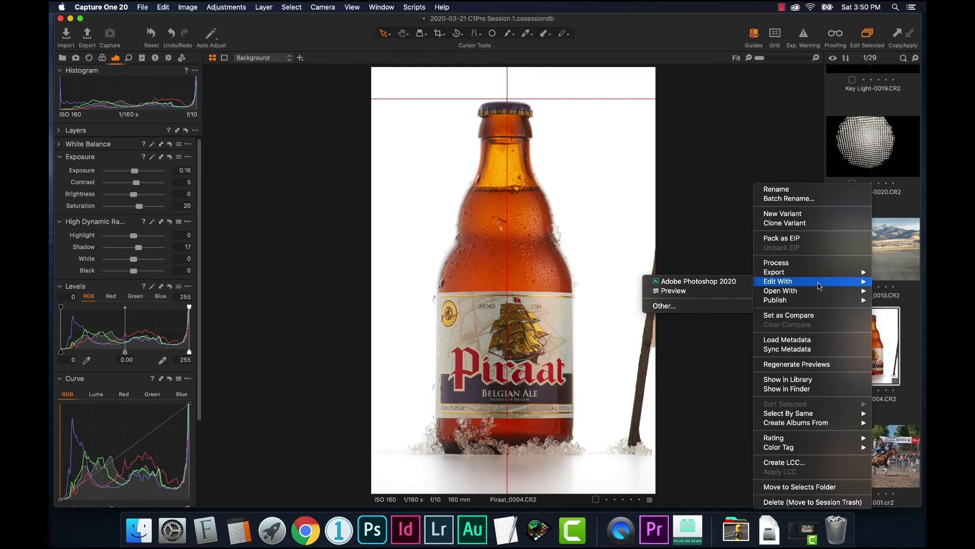
pyautogui.click(731, 286)
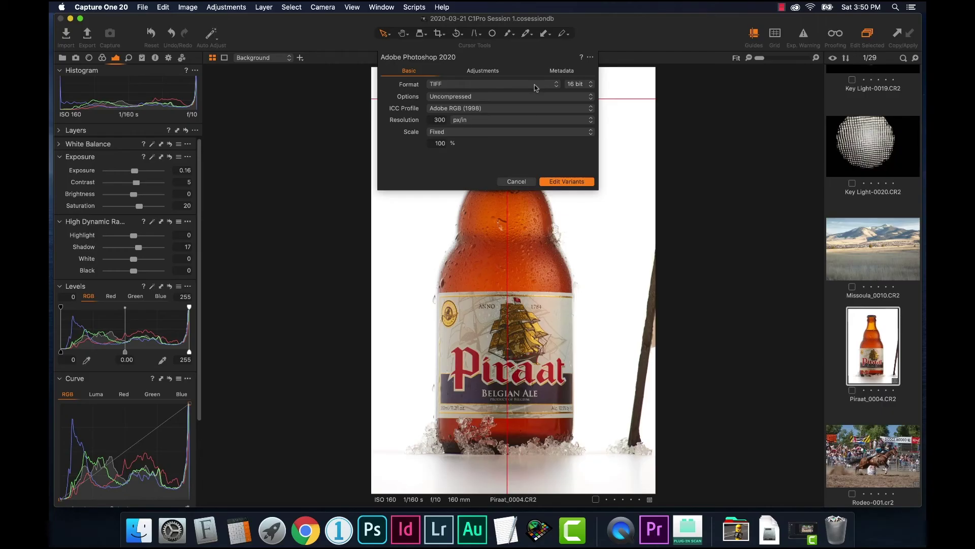
pyautogui.click(536, 88)
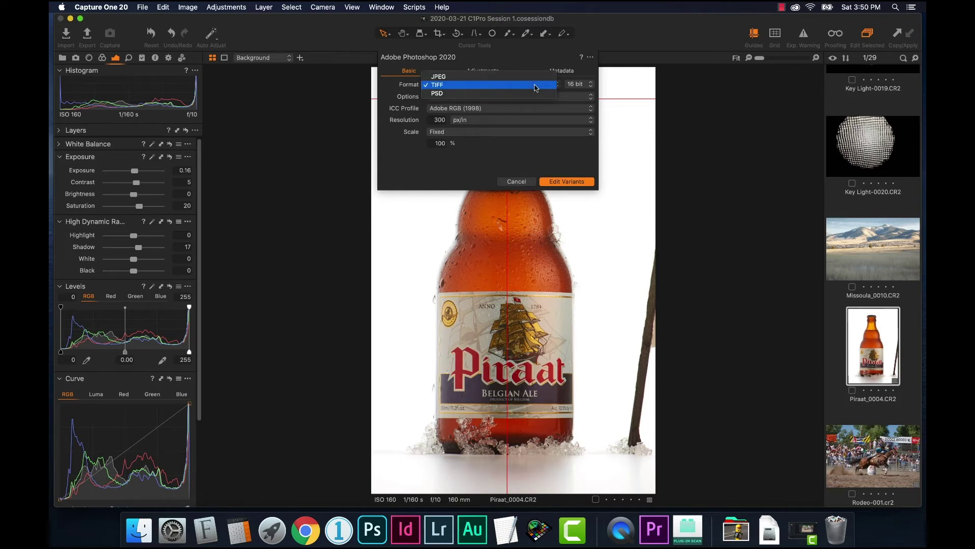
pyautogui.click(532, 93)
pyautogui.click(579, 84)
pyautogui.click(578, 94)
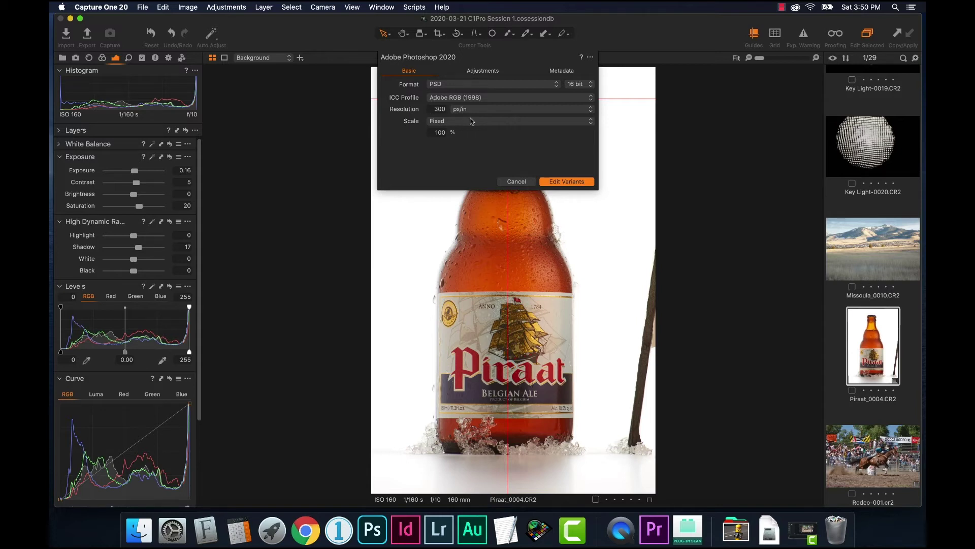
pyautogui.click(561, 182)
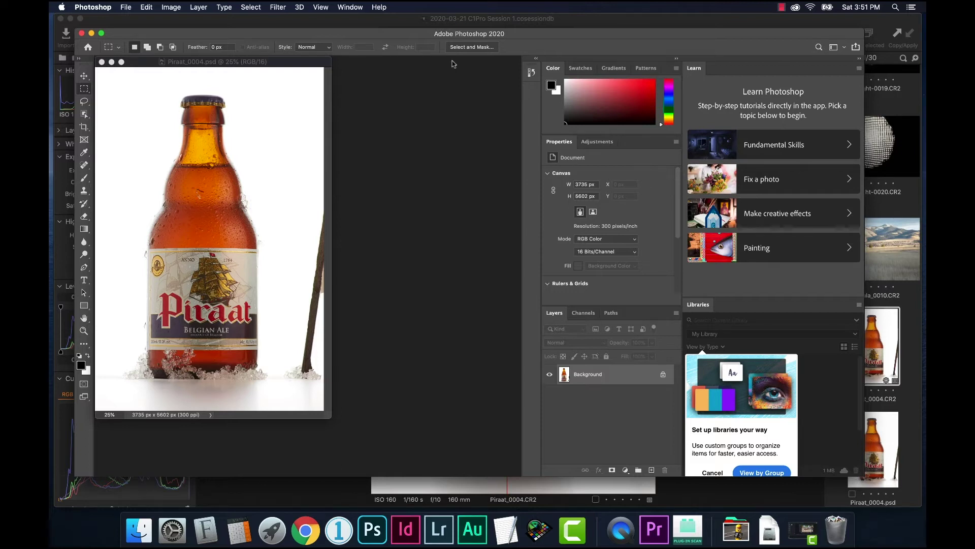
# Turn off Photoshop's application frame and dock the Piraat document as a tab.
pyautogui.moveTo(404, 33); pyautogui.dragTo(406, 23)
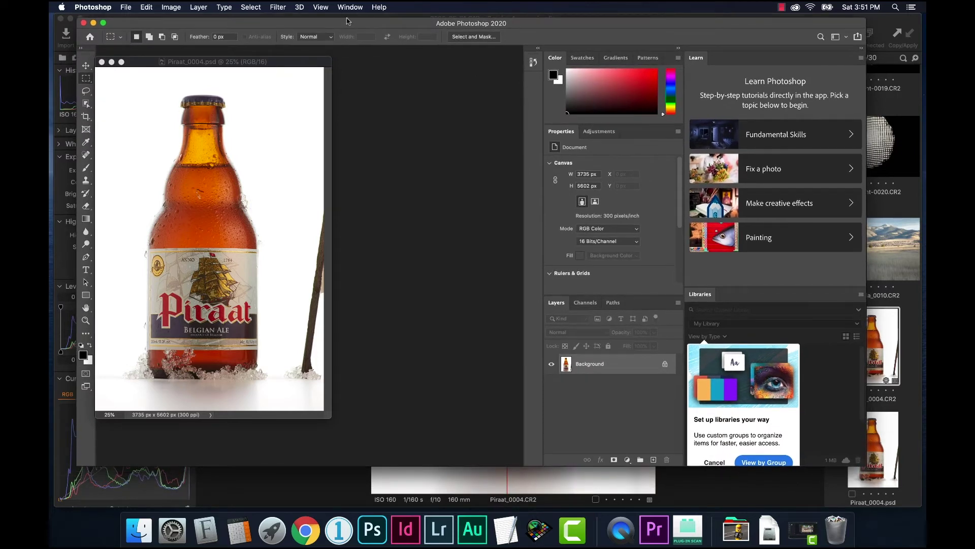
pyautogui.click(349, 8)
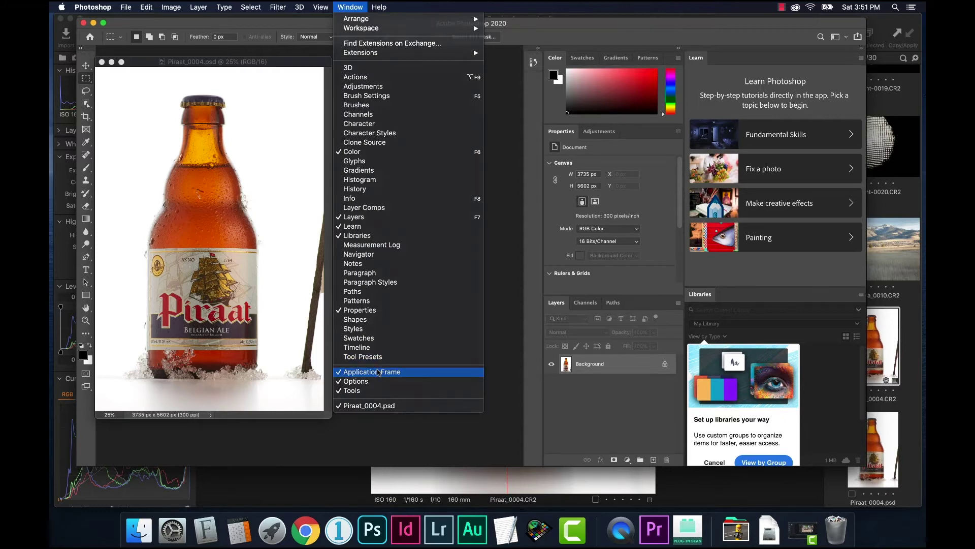
pyautogui.click(371, 371)
pyautogui.moveTo(252, 41); pyautogui.dragTo(418, 82)
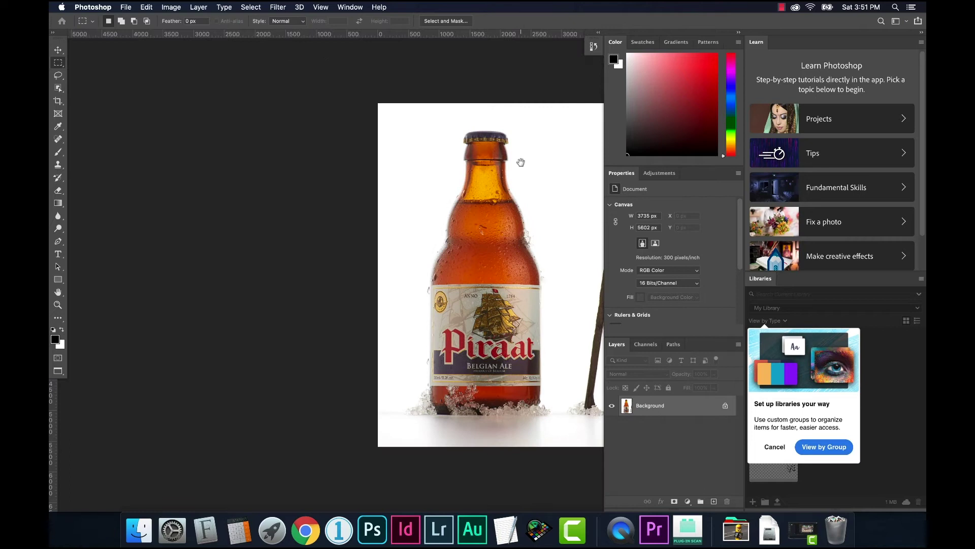
pyautogui.moveTo(520, 162); pyautogui.dragTo(435, 159)
# Switch to the Photography workspace and duplicate the photo onto a new layer.
pyautogui.click(904, 23)
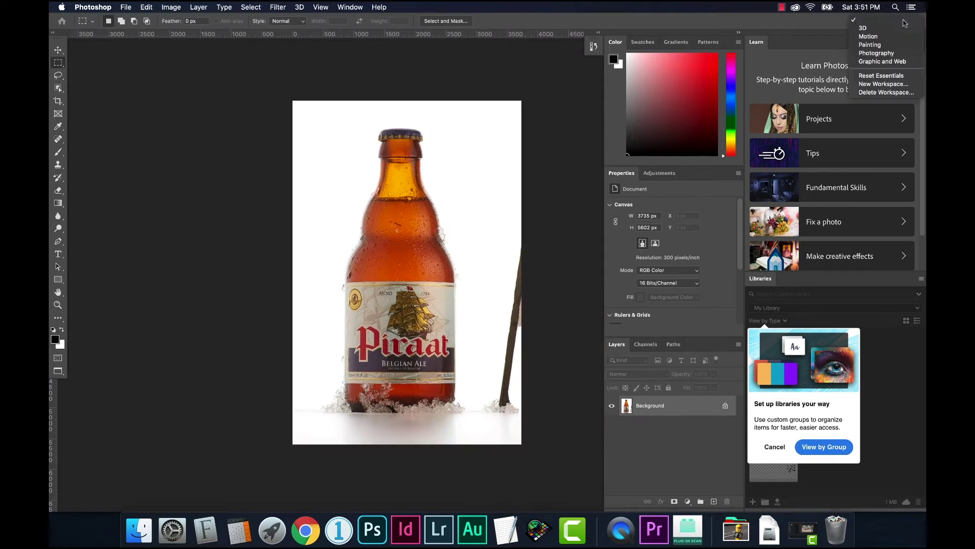
pyautogui.click(864, 66)
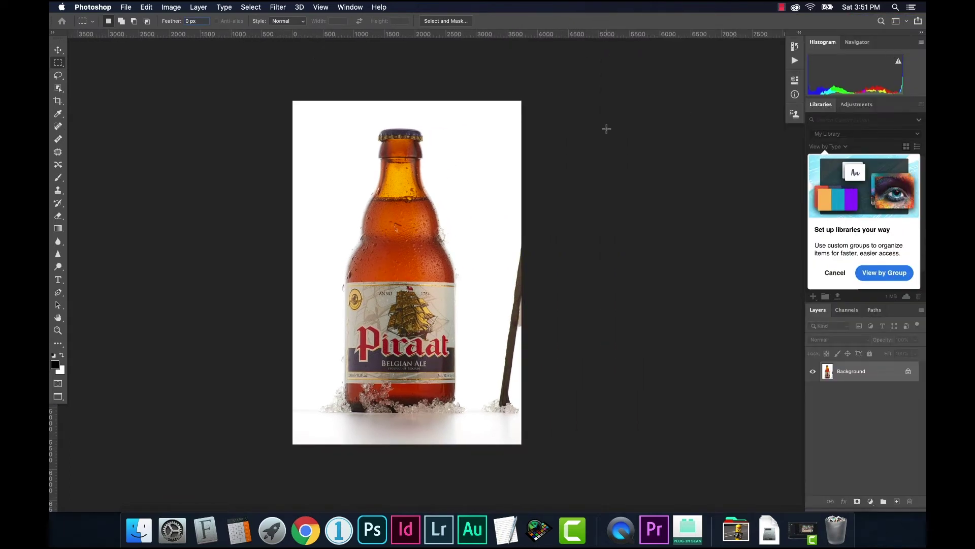
pyautogui.moveTo(525, 150); pyautogui.dragTo(582, 120)
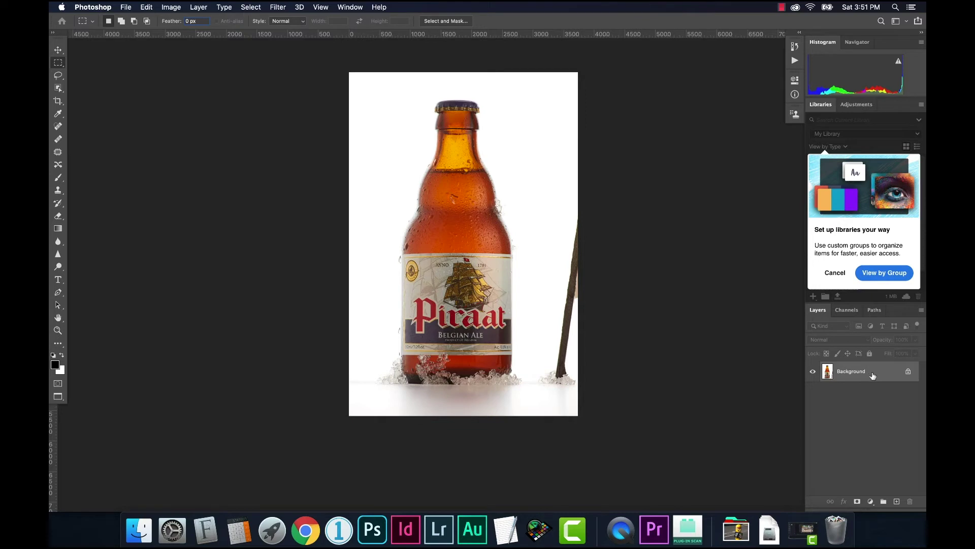
pyautogui.press('super+j')
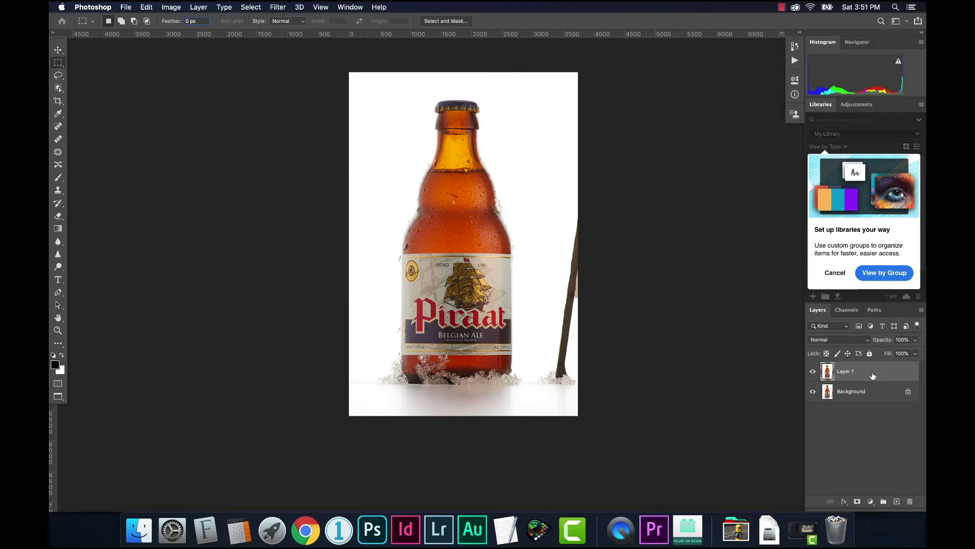
# Rename the duplicated layer to 'retouching'.
pyautogui.doubleClick(848, 371)
pyautogui.write('reo')
pyautogui.press('Return')
# Lasso the wooden stick at the right edge and remove it with Content-Aware Fill, then deselect.
pyautogui.press('l')
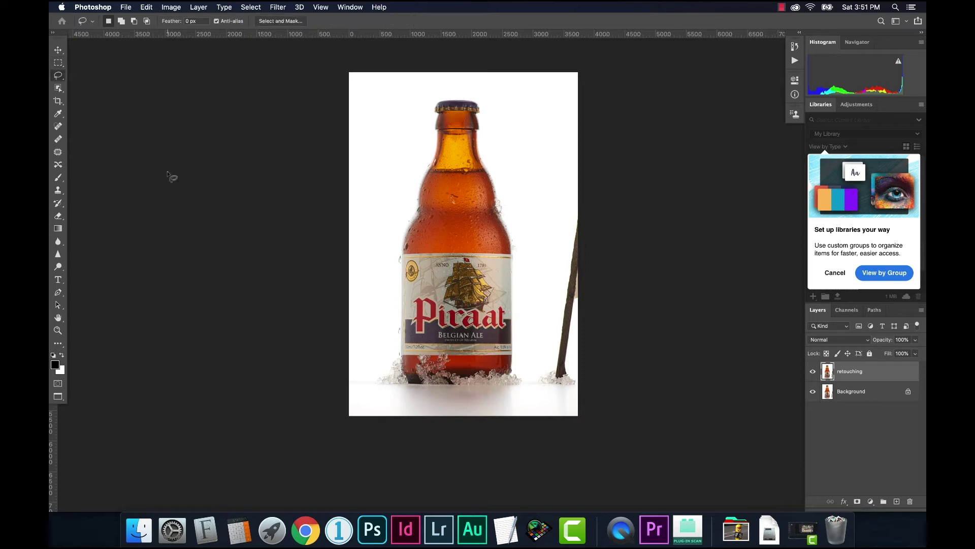
pyautogui.moveTo(570, 211)
pyautogui.mouseDown()
pyautogui.moveTo(564, 230)
pyautogui.moveTo(592, 362)
pyautogui.moveTo(613, 237)
pyautogui.mouseUp()
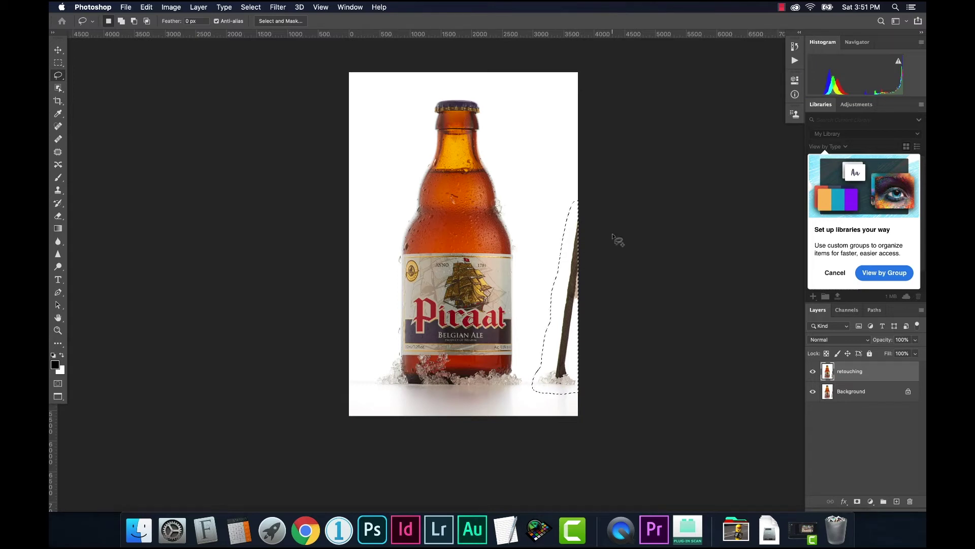
pyautogui.hotkey('shift', 'BackSpace')
pyautogui.moveTo(539, 202); pyautogui.dragTo(728, 100)
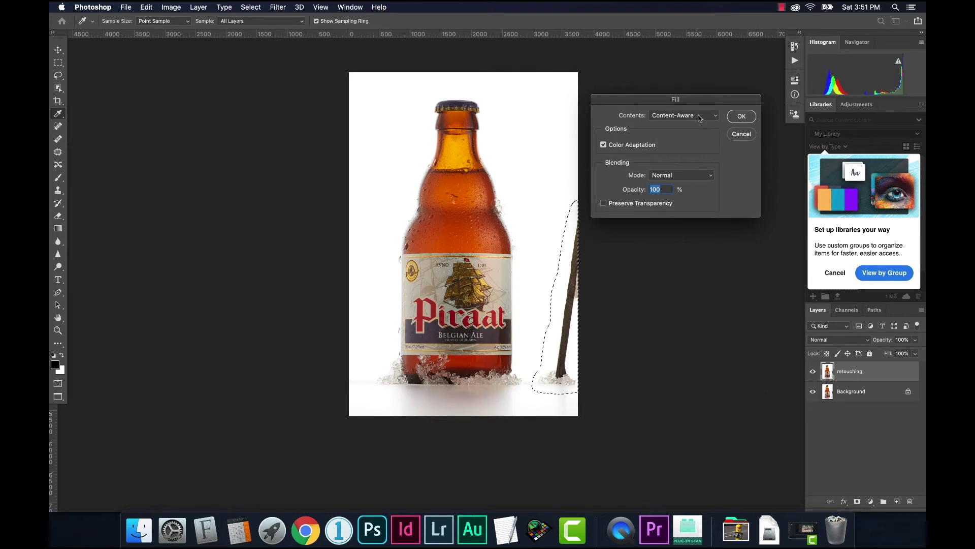
pyautogui.click(741, 117)
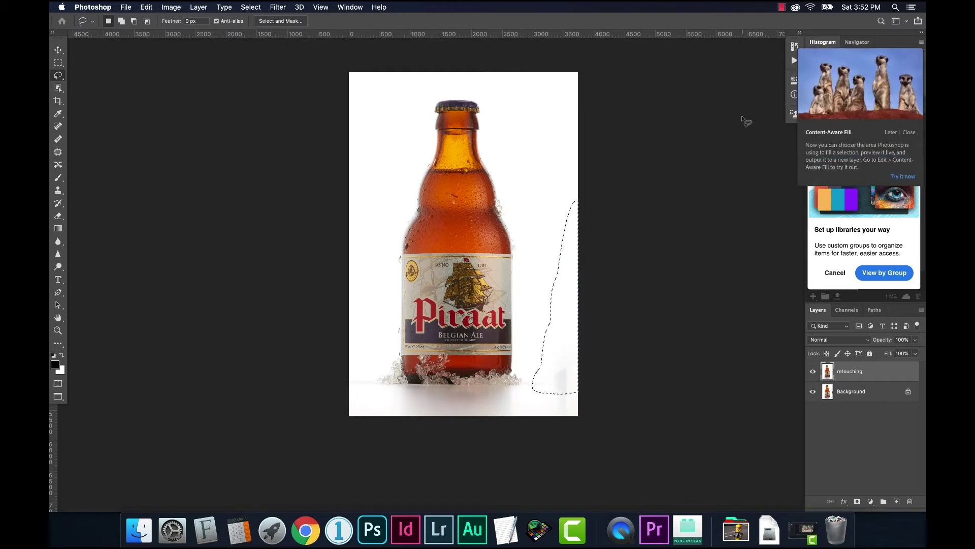
pyautogui.press('super+d')
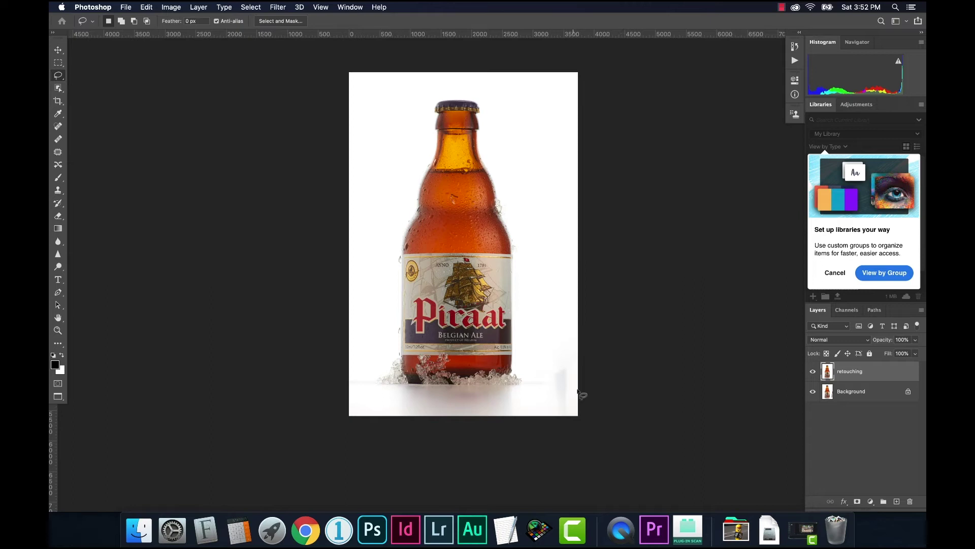
pyautogui.press('s')
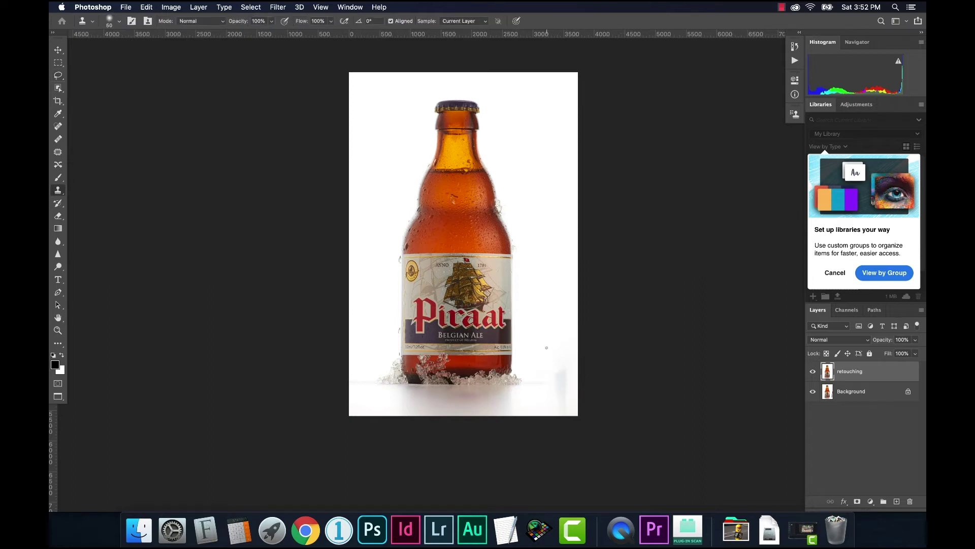
# Clone-stamp clean white over the grey smudges right of the bottle using a 400 brush.
pyautogui.press(']')
pyautogui.press(']')
pyautogui.press(']')
pyautogui.press(']')
pyautogui.press(']')
pyautogui.press(']')
pyautogui.press(']')
pyautogui.press('[')
pyautogui.press('[')
pyautogui.moveTo(562, 375); pyautogui.dragTo(566, 410)
pyautogui.moveTo(569, 382); pyautogui.dragTo(571, 379)
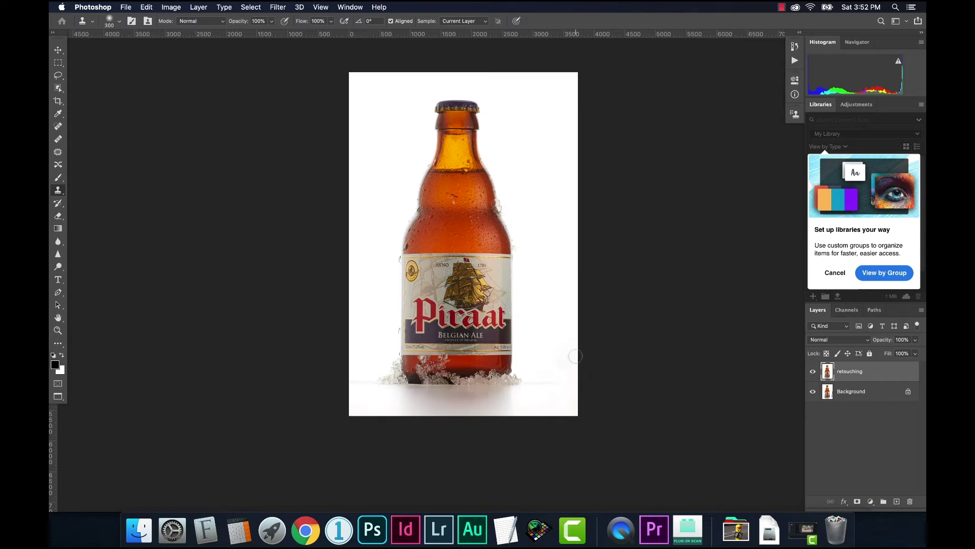
pyautogui.keyDown('alt'); pyautogui.click(546, 364); pyautogui.keyUp('alt')
pyautogui.moveTo(538, 376); pyautogui.dragTo(561, 384)
pyautogui.keyDown('alt'); pyautogui.click(547, 365); pyautogui.keyUp('alt')
# Crop the right, top and bottom edges inward, then save the PSD and quit Photoshop.
pyautogui.press('c')
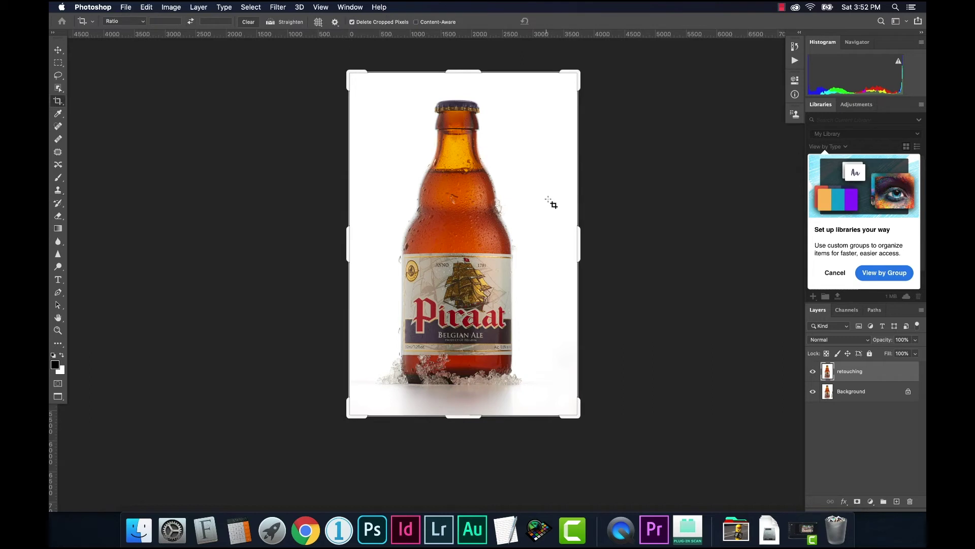
pyautogui.moveTo(579, 239); pyautogui.dragTo(570, 237)
pyautogui.moveTo(466, 70); pyautogui.dragTo(466, 80)
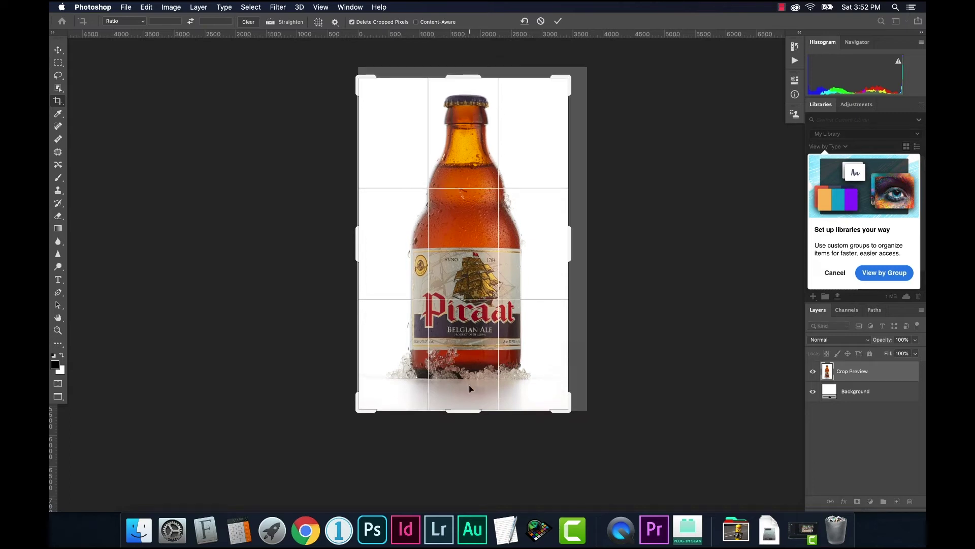
pyautogui.moveTo(466, 406); pyautogui.dragTo(467, 403)
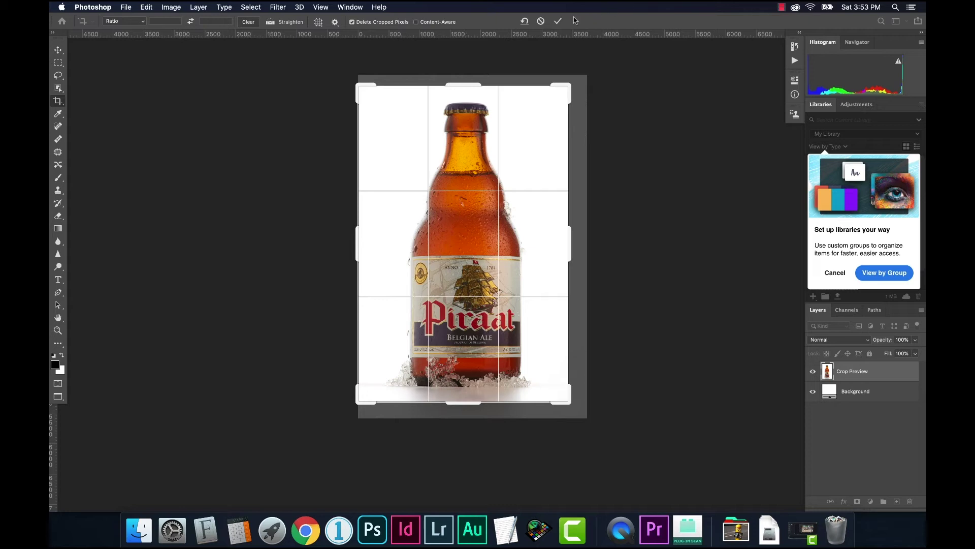
pyautogui.click(558, 21)
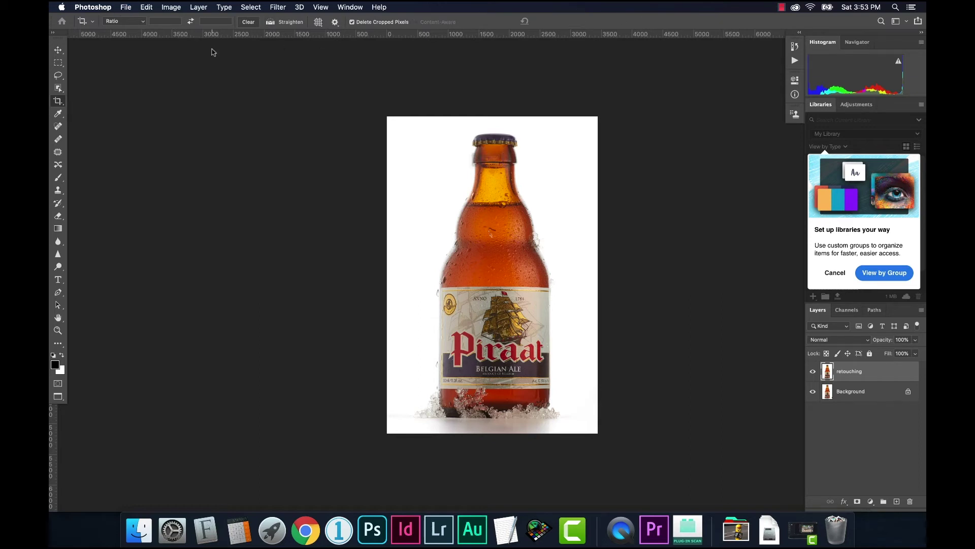
pyautogui.press('super+q')
pyautogui.click(573, 187)
# View the retouched Piraat_0004.psd with the red guide lines hidden.
pyautogui.scroll(-3, 898, 301)
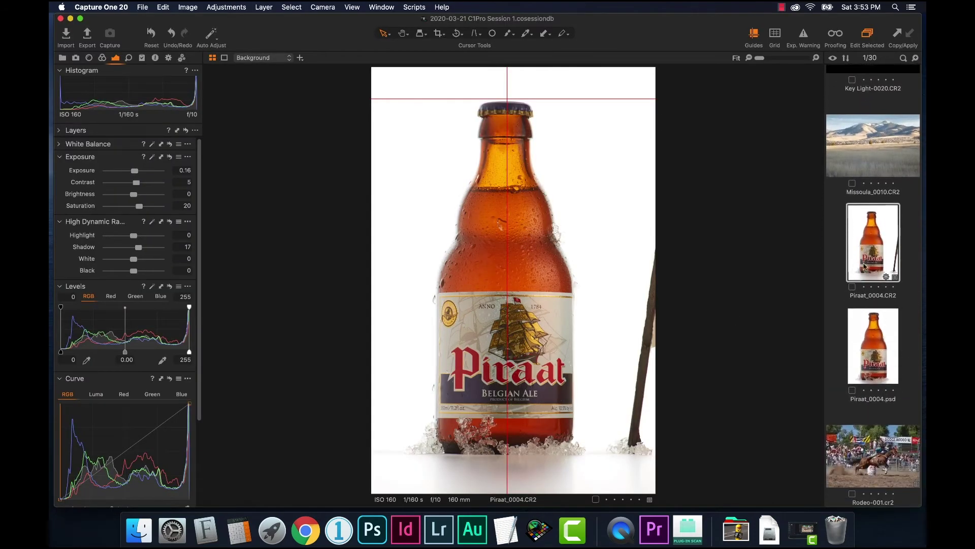
pyautogui.click(873, 333)
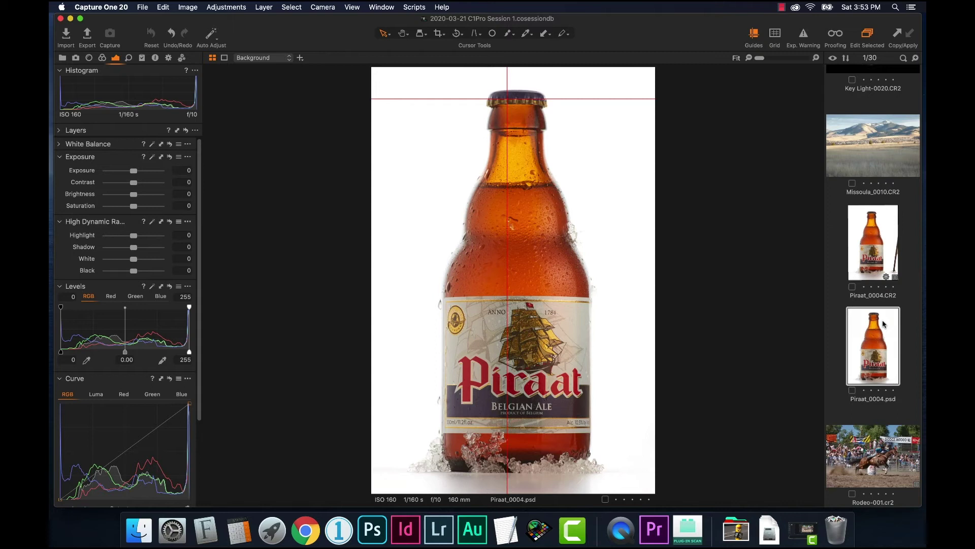
pyautogui.click(757, 34)
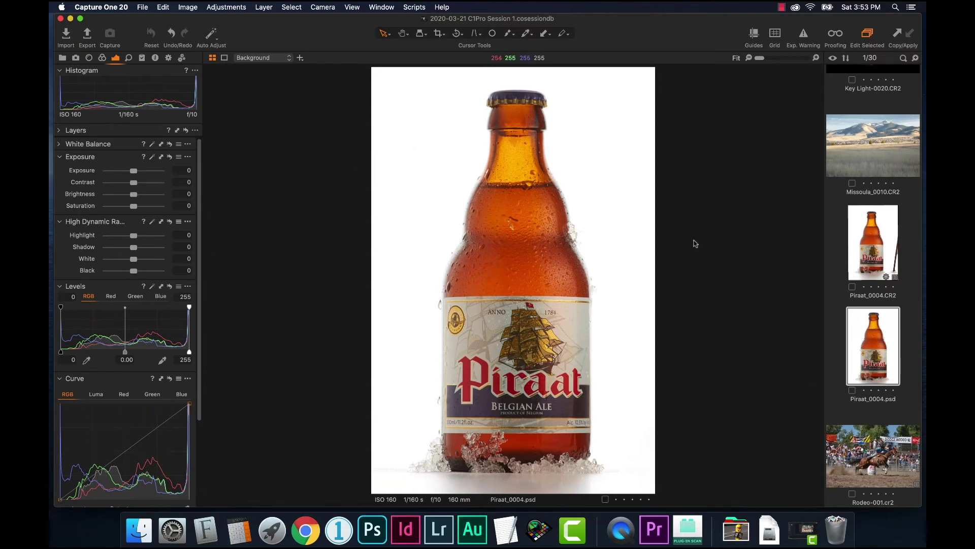
# Compare it with the original Piraat_0004.CR2, then raise the psd's HDR Shadow to 32.
pyautogui.click(878, 248)
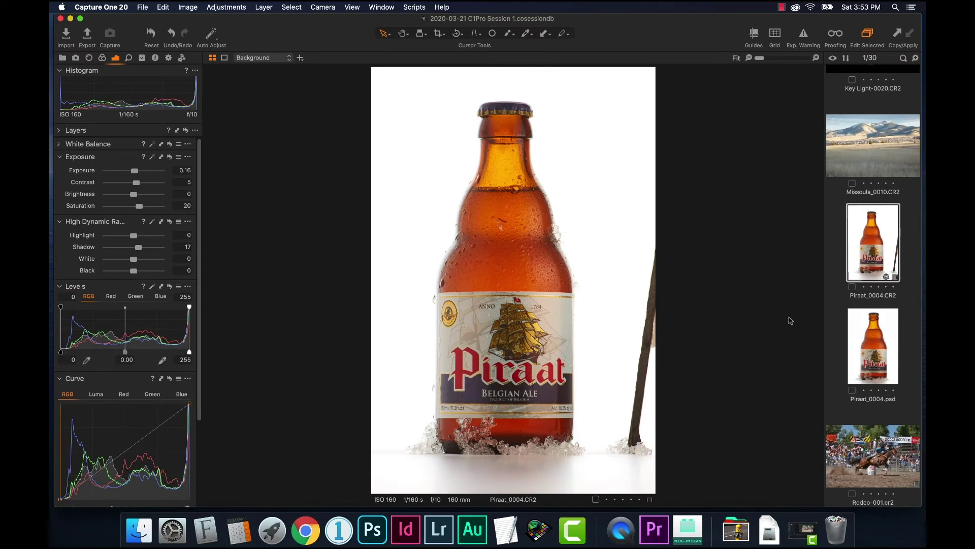
pyautogui.click(862, 340)
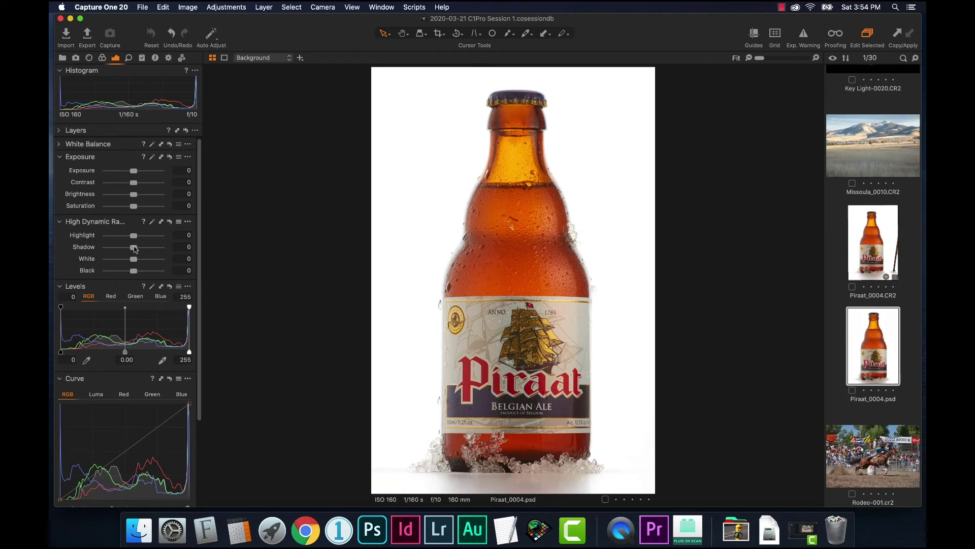
pyautogui.moveTo(136, 248); pyautogui.dragTo(144, 254)
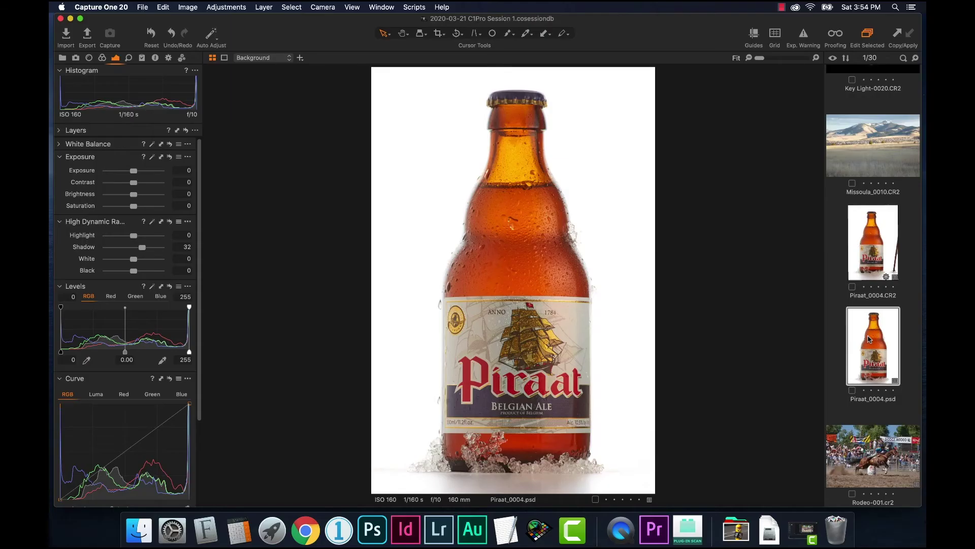
# Open Piraat_0004.psd in Adobe Photoshop 2020 from its thumbnail's Open With menu.
pyautogui.rightClick(869, 339)
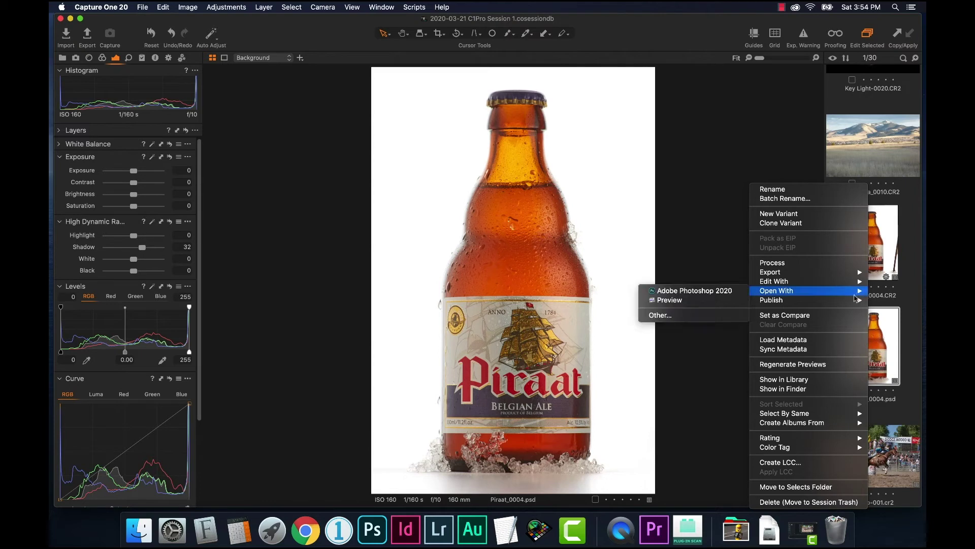
pyautogui.moveTo(856, 299)
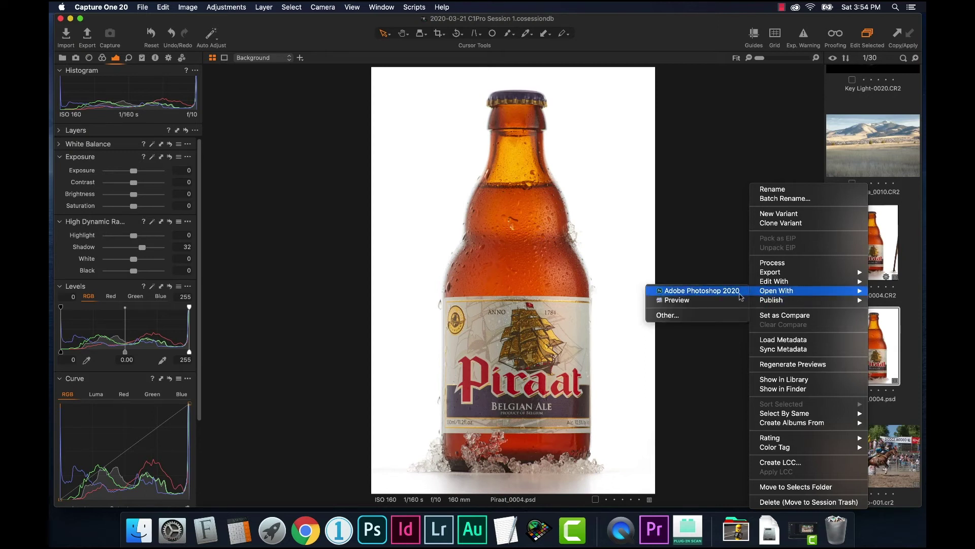
pyautogui.click(741, 292)
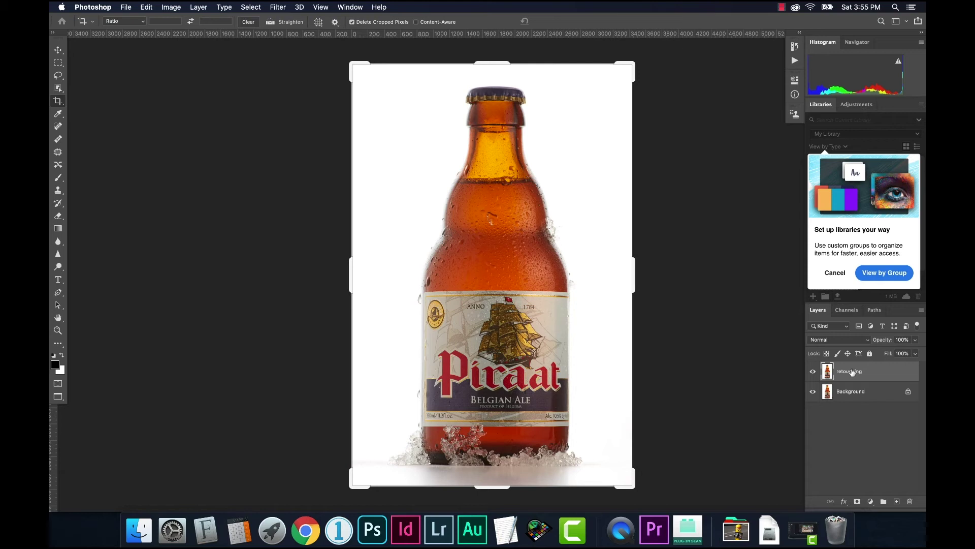
# Toggle the retouching layer off and on to compare with the original, leaving it visible.
pyautogui.click(813, 372)
pyautogui.click(814, 372)
pyautogui.click(814, 372)
pyautogui.click(813, 372)
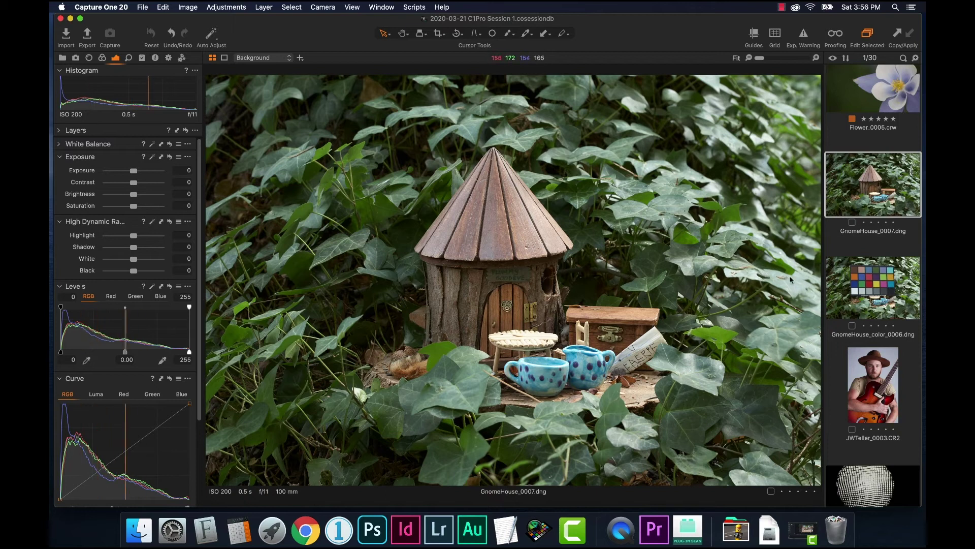
# Select the GnomeHouse_color_0006.dng chart shot and expand its White Balance settings.
pyautogui.click(853, 289)
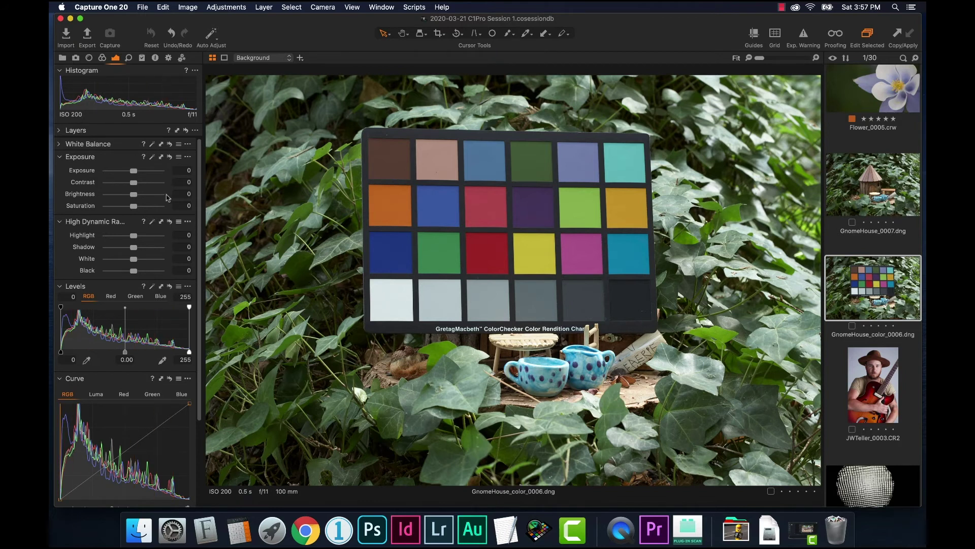
pyautogui.click(61, 145)
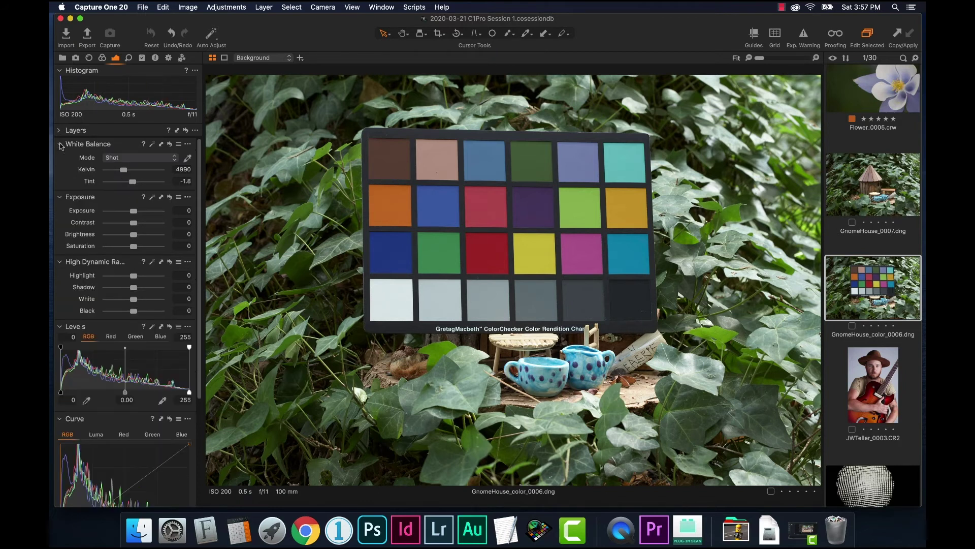
# Collapse Exposure, HDR, Levels and Curve, then sample white balance from the grey chart patch (5485 K, tint 3.1).
pyautogui.click(60, 197)
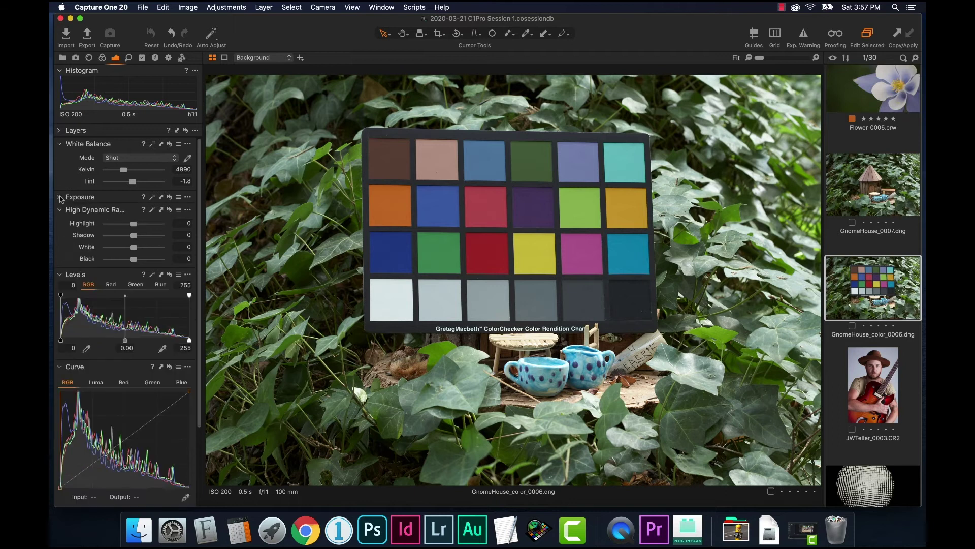
pyautogui.click(60, 210)
pyautogui.click(59, 223)
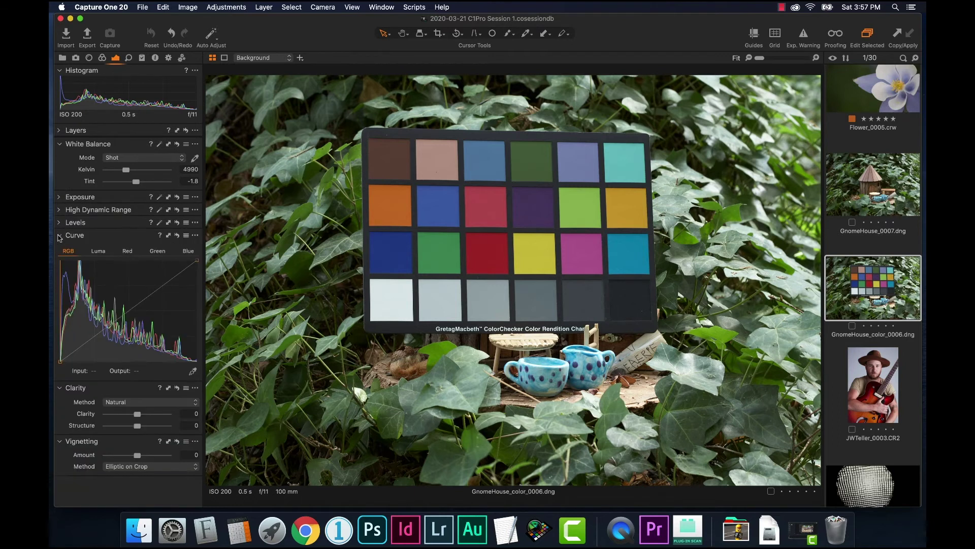
pyautogui.click(59, 236)
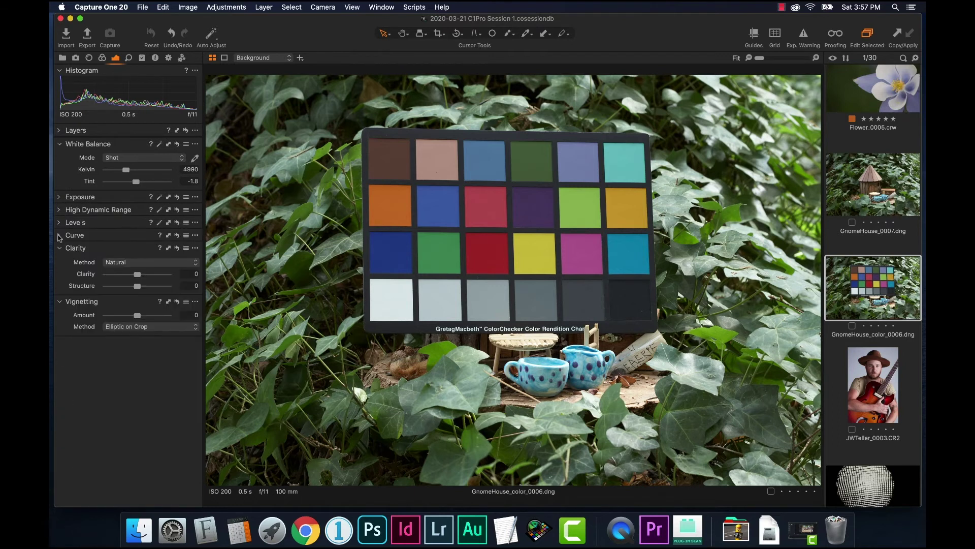
pyautogui.click(194, 158)
pyautogui.click(489, 295)
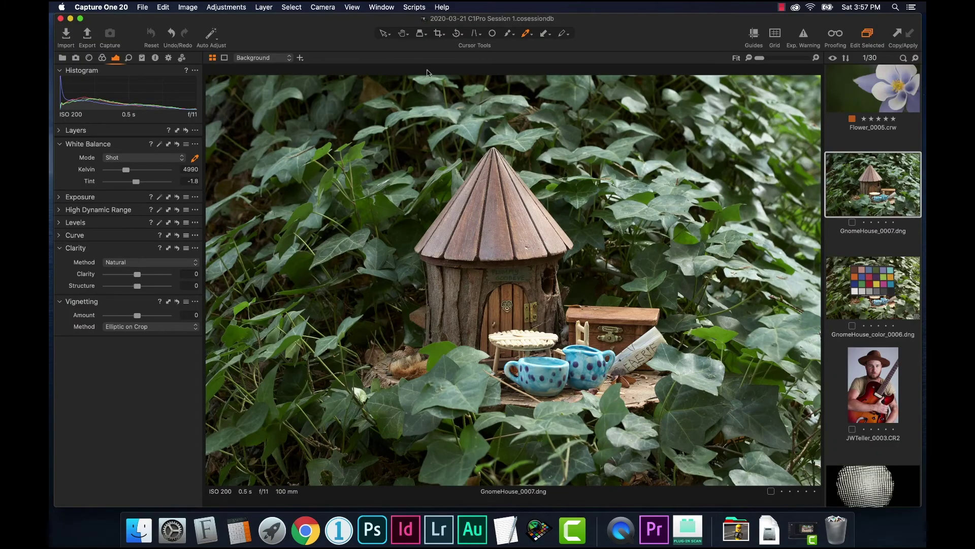
# Switch back to the Select cursor to stop picking white balance.
pyautogui.click(384, 33)
# Copy the chart shot's adjustments, apply them to GnomeHouse_0007, then undo the paste.
pyautogui.click(876, 281)
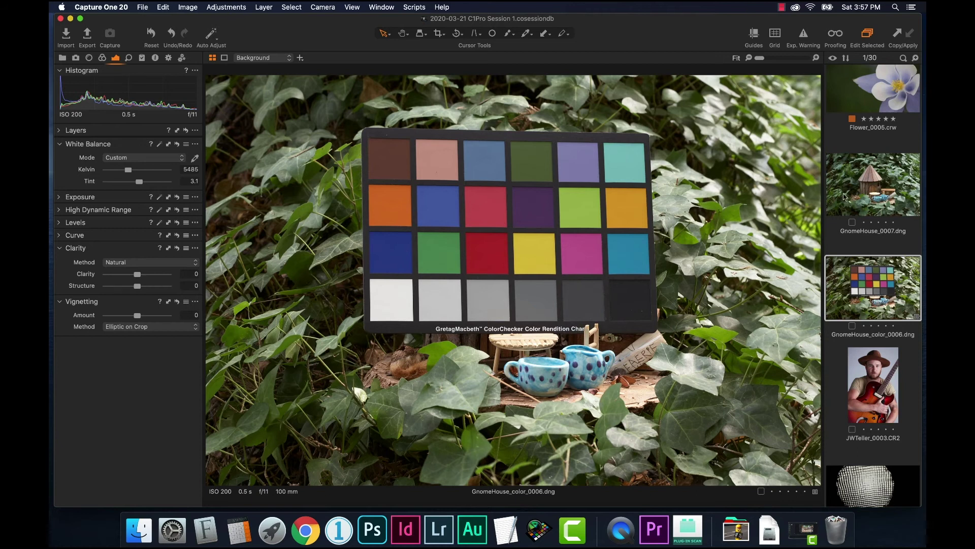
pyautogui.click(898, 32)
pyautogui.click(895, 179)
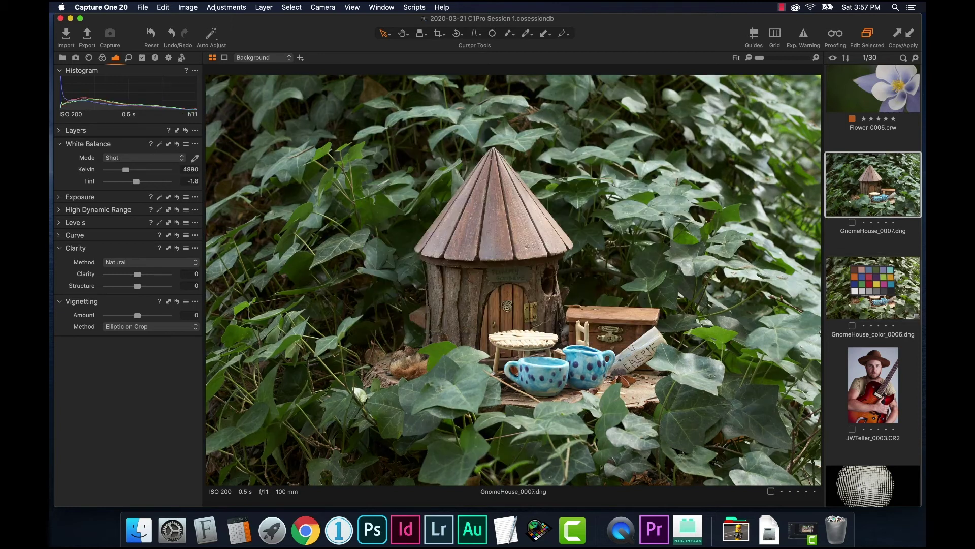
pyautogui.click(910, 34)
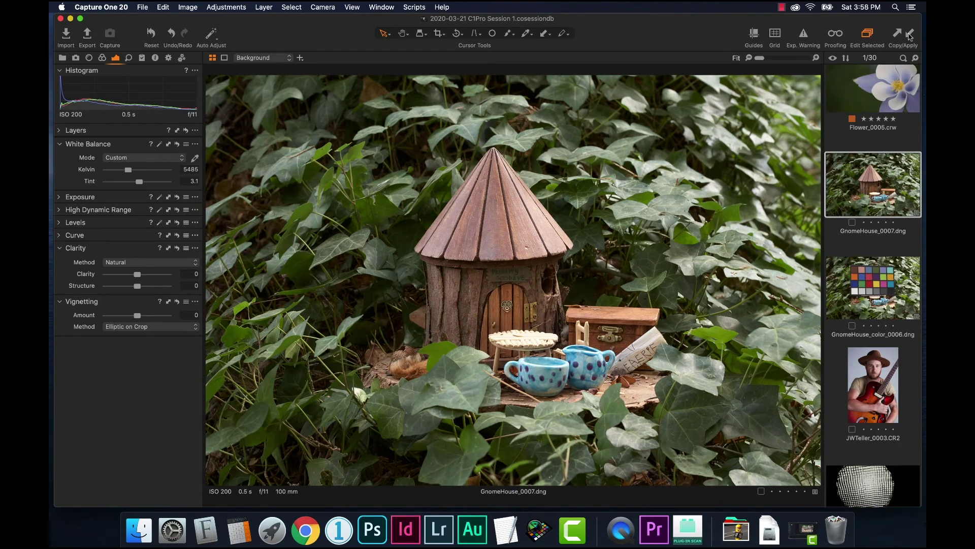
pyautogui.press('super+z')
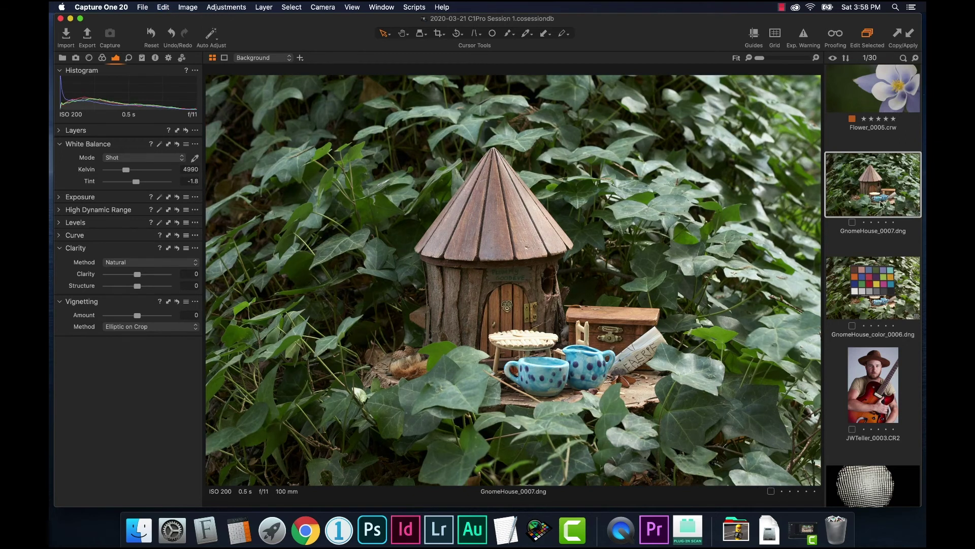
# Select the chart shot together with GnomeHouse_0007 so both show in the viewer.
pyautogui.click(870, 297)
pyautogui.click(897, 211)
pyautogui.press('Down')
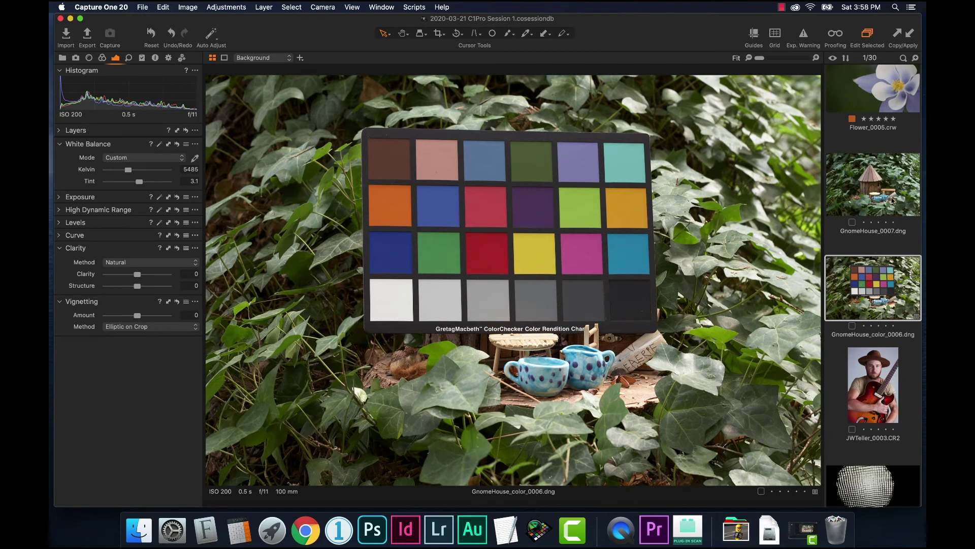
pyautogui.keyDown('super'); pyautogui.click(892, 200); pyautogui.keyUp('super')
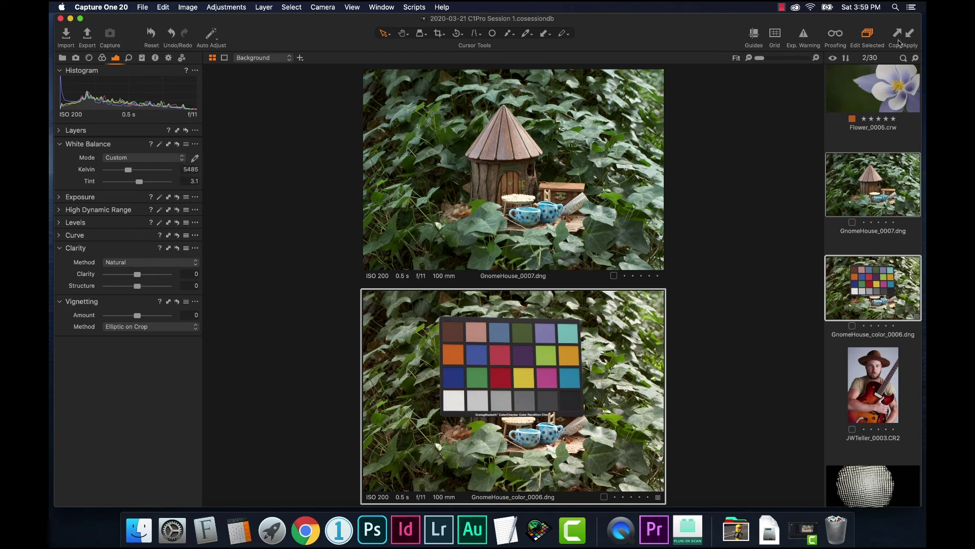
# Apply the chart's white balance to GnomeHouse_0007, then pick the Crop tool for Benny_0009.
pyautogui.keyDown('shift'); pyautogui.click(168, 145); pyautogui.keyUp('shift')
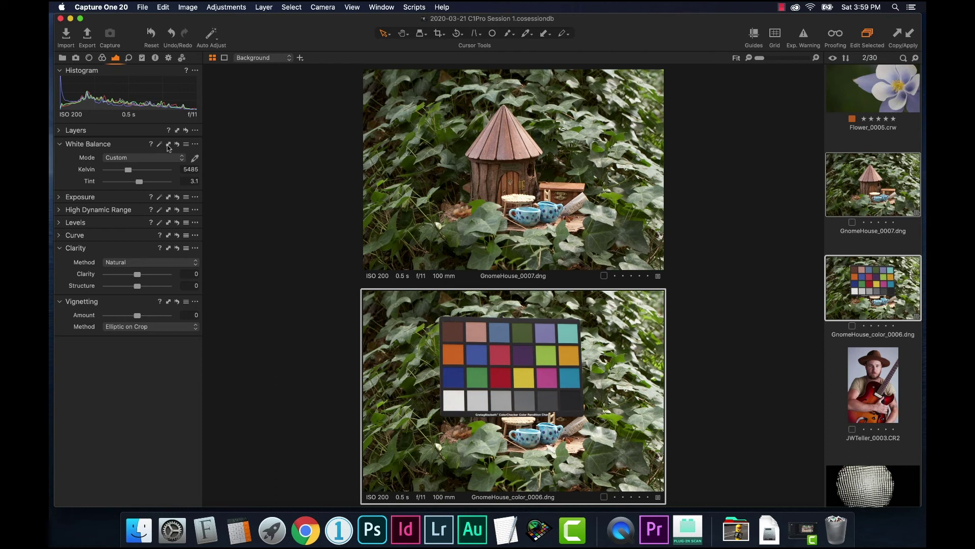
pyautogui.press('super+z')
pyautogui.keyDown('shift'); pyautogui.click(169, 145); pyautogui.keyUp('shift')
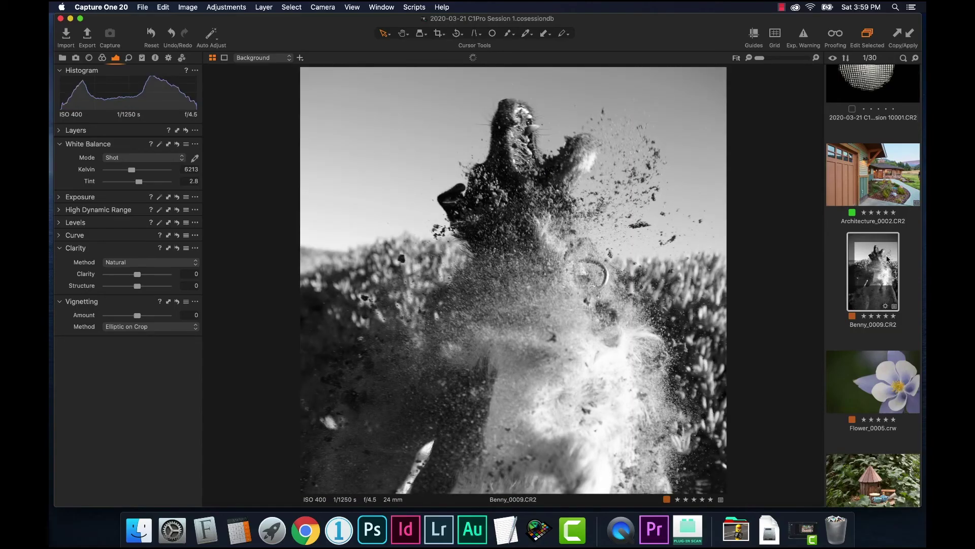
pyautogui.click(439, 33)
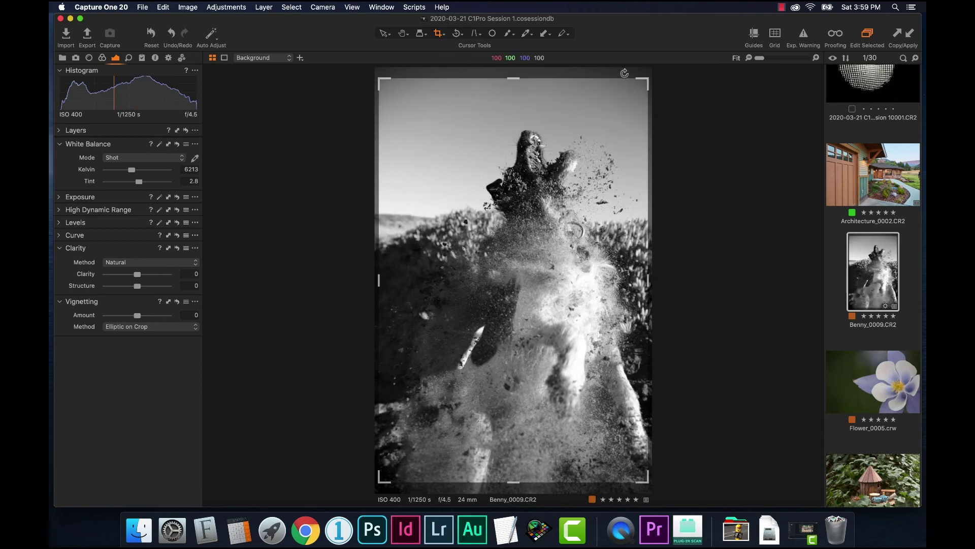
pyautogui.moveTo(607, 77)
pyautogui.mouseDown()
pyautogui.moveTo(607, 205)
pyautogui.moveTo(604, 76)
pyautogui.mouseUp()
pyautogui.scroll(-10, 862, 294)
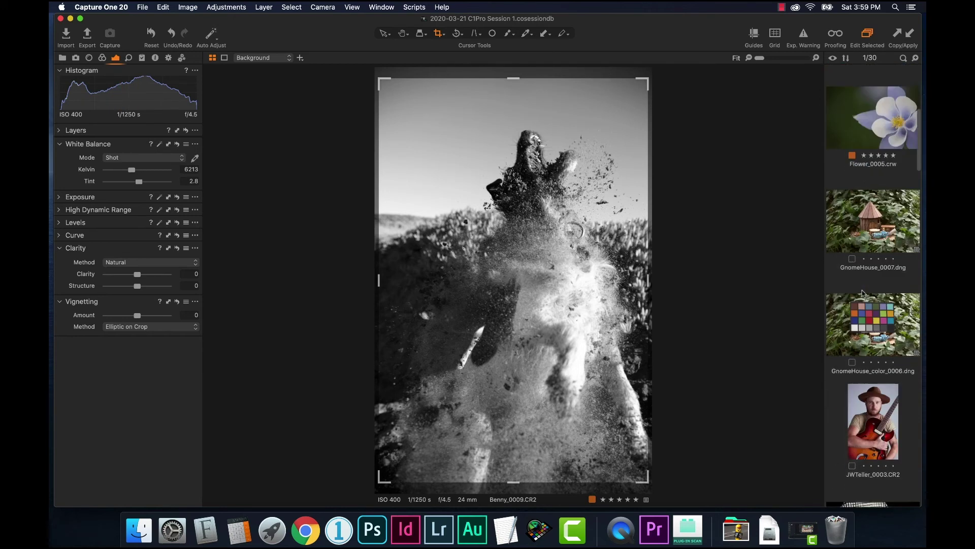
pyautogui.click(870, 199)
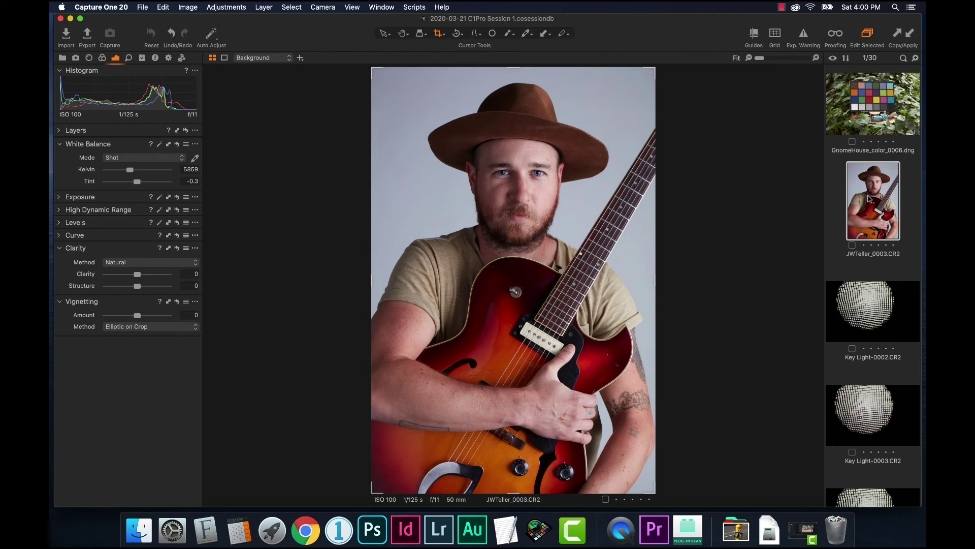
pyautogui.scroll(-5, 842, 180)
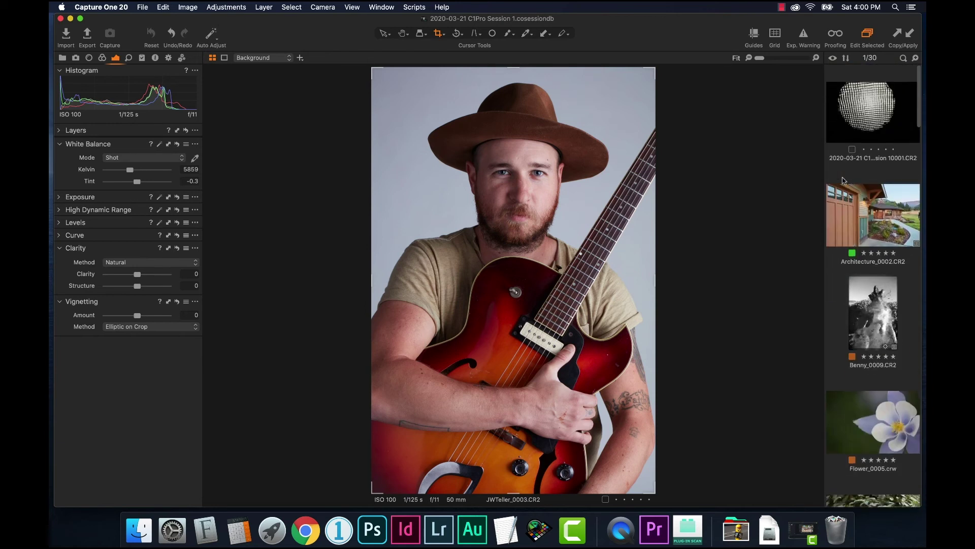
pyautogui.click(874, 294)
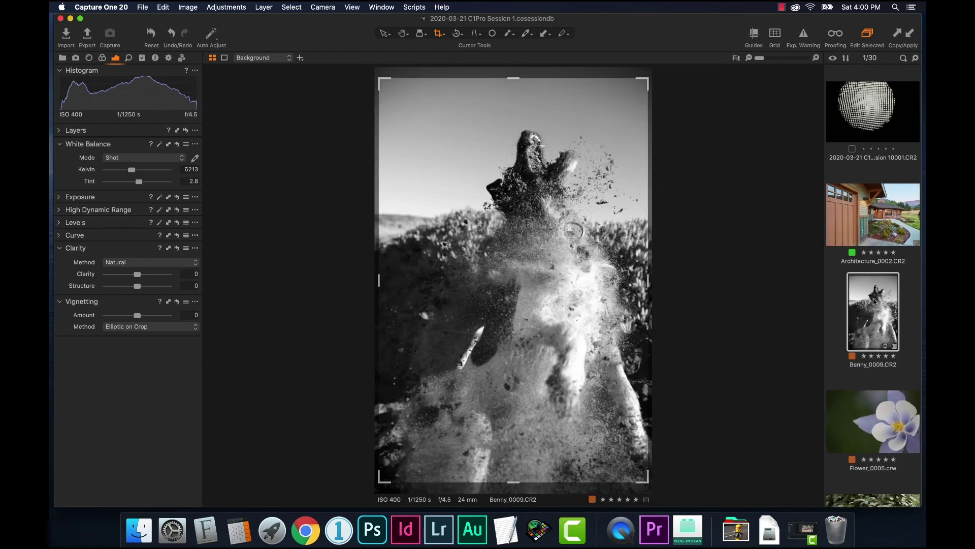
pyautogui.scroll(-10, 872, 408)
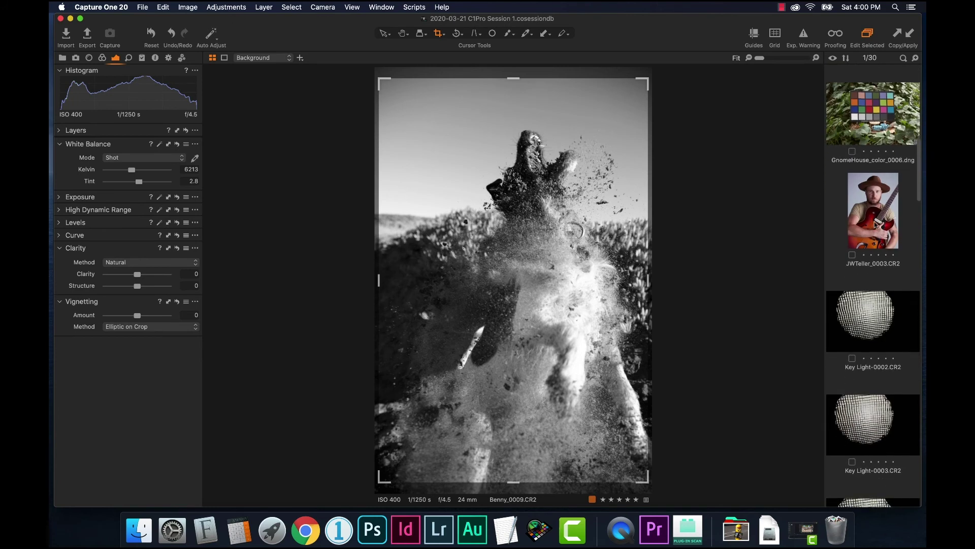
pyautogui.keyDown('super'); pyautogui.click(873, 210); pyautogui.keyUp('super')
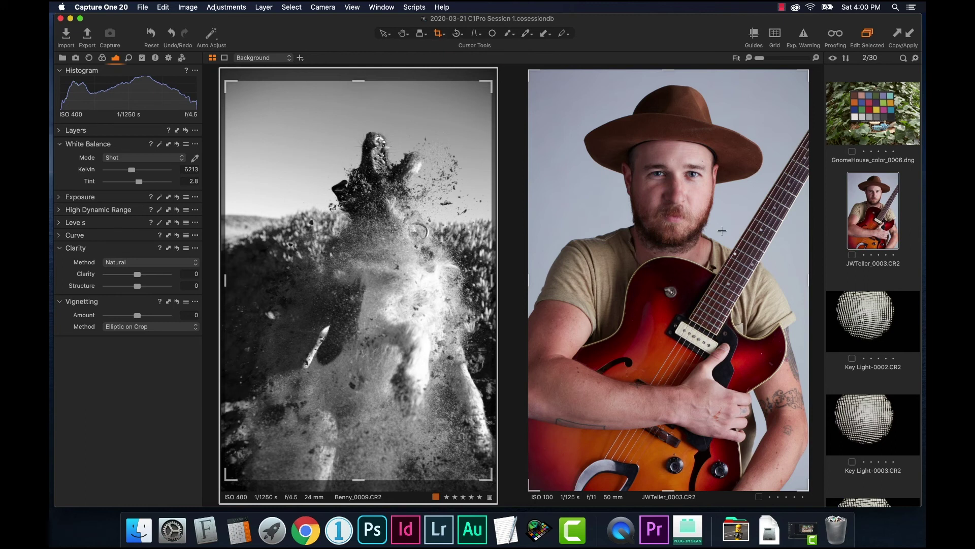
pyautogui.click(89, 58)
pyautogui.click(102, 58)
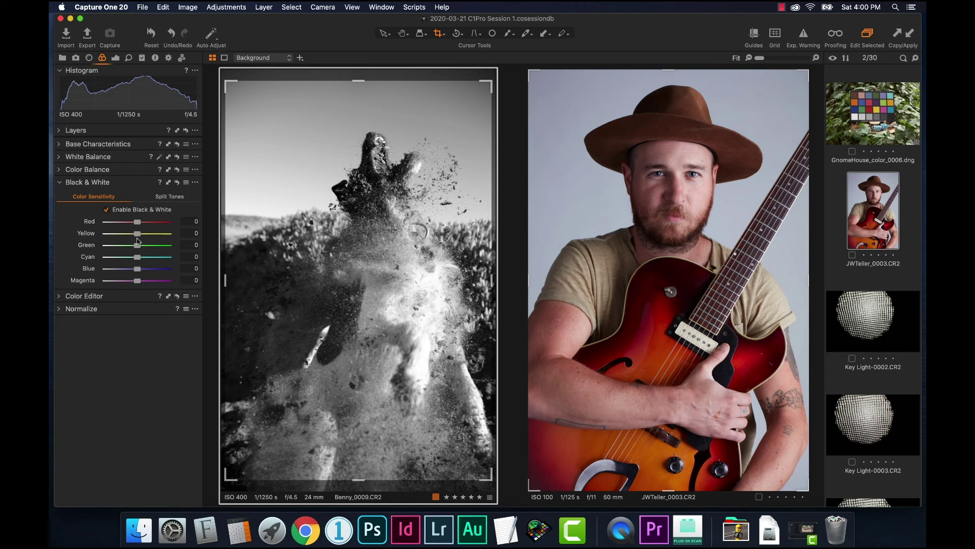
pyautogui.click(169, 183)
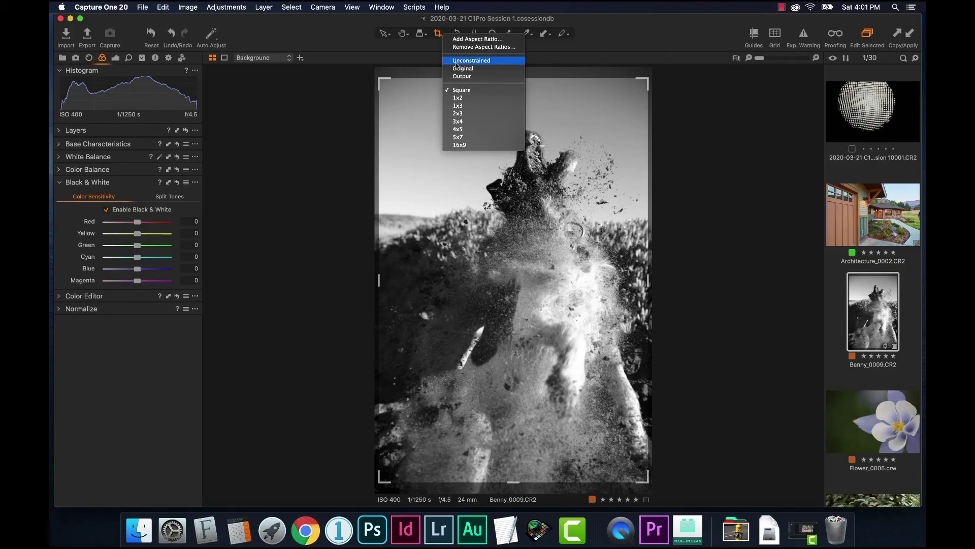
# Crop Benny to a slightly rotated 4x5 portrait frame over the dog and show the Output recipes.
pyautogui.click(469, 130)
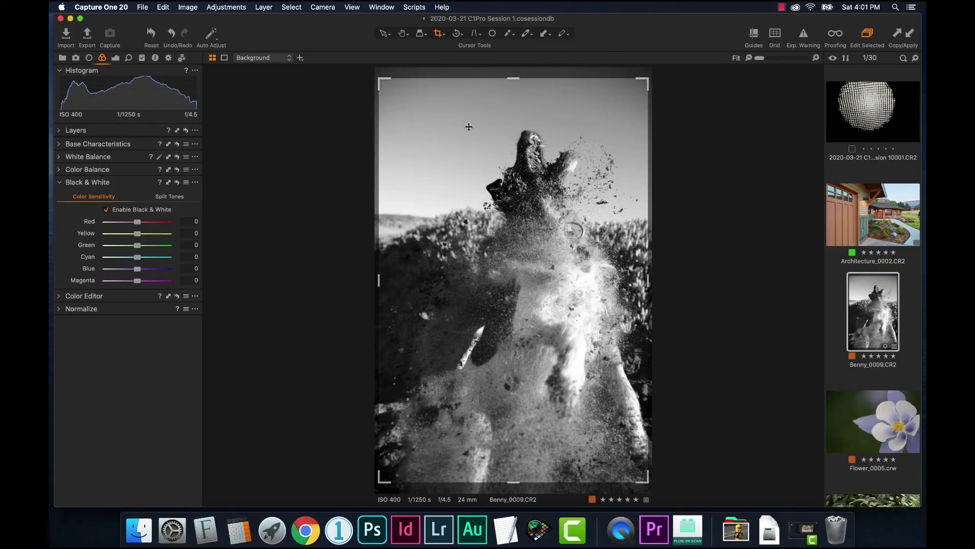
pyautogui.moveTo(381, 82); pyautogui.dragTo(392, 91)
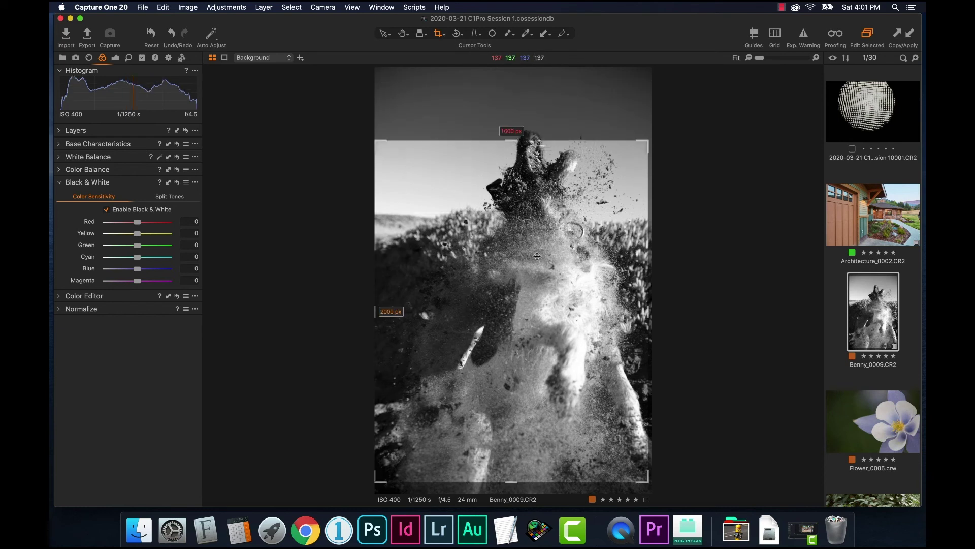
pyautogui.moveTo(540, 258); pyautogui.dragTo(544, 232)
pyautogui.moveTo(383, 459); pyautogui.dragTo(400, 433)
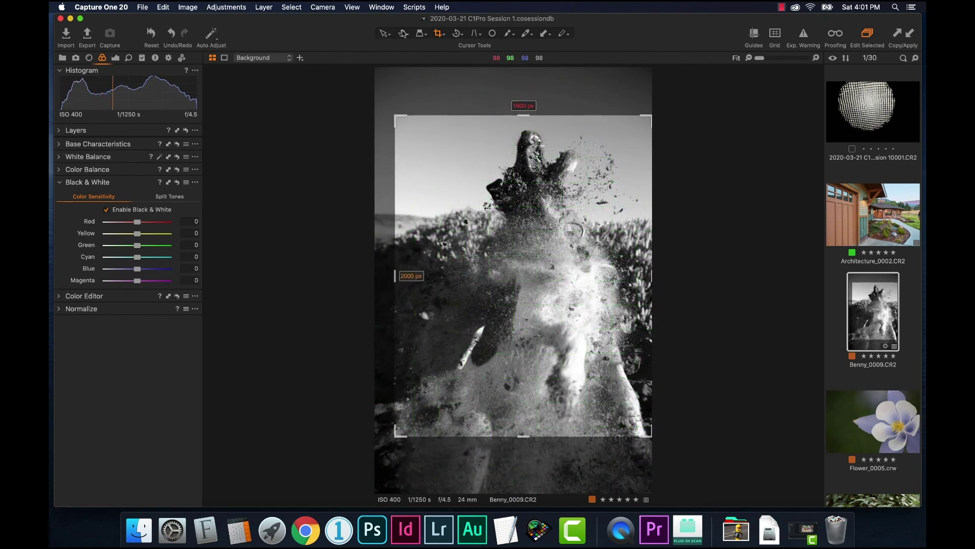
pyautogui.click(403, 34)
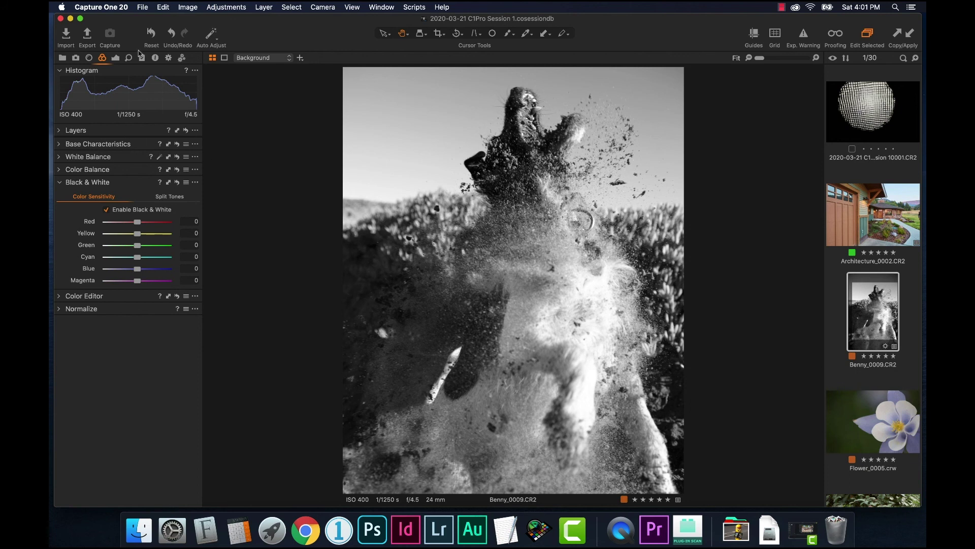
pyautogui.click(169, 58)
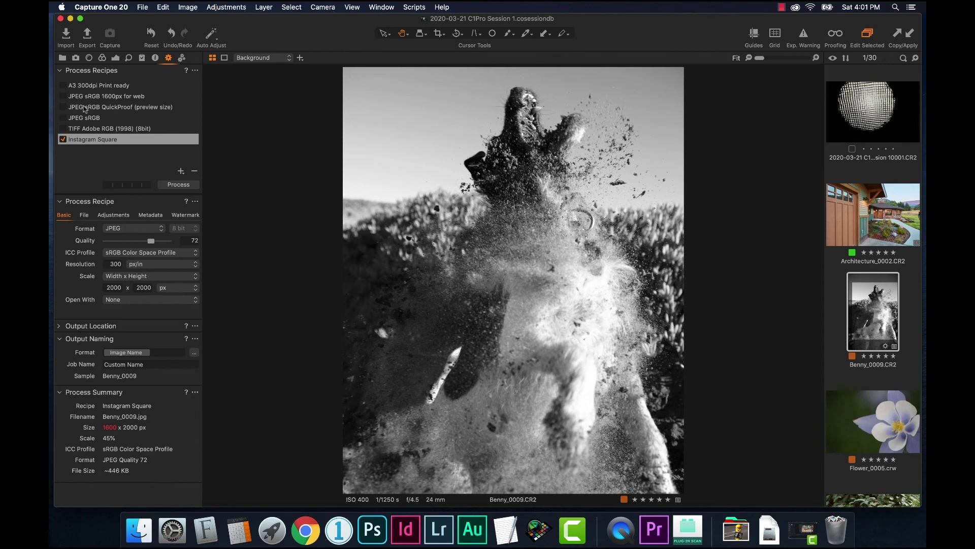
# Disable the Instagram Square recipe and enable only TIFF Adobe RGB (1998) (8bit).
pyautogui.click(62, 141)
pyautogui.click(63, 129)
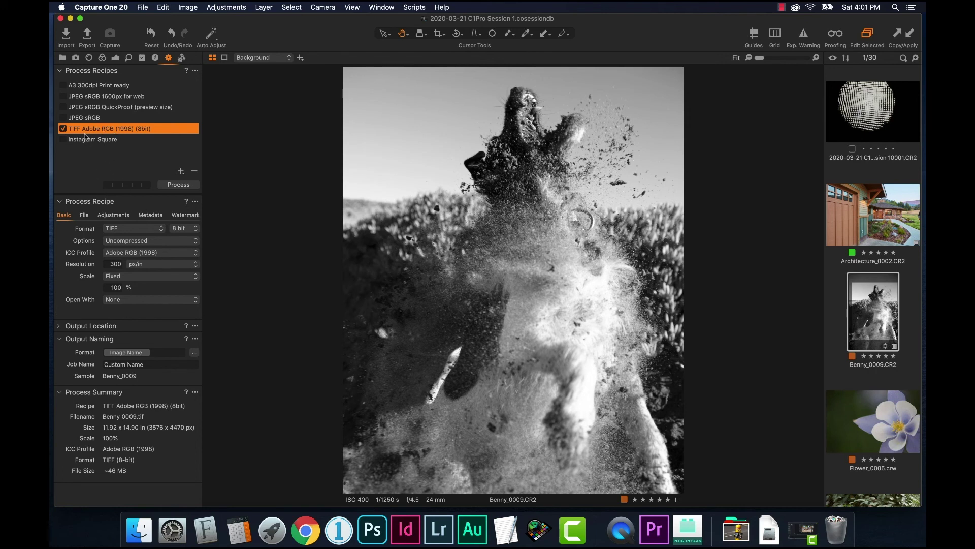
pyautogui.click(63, 129)
pyautogui.click(76, 140)
pyautogui.click(79, 131)
pyautogui.click(63, 139)
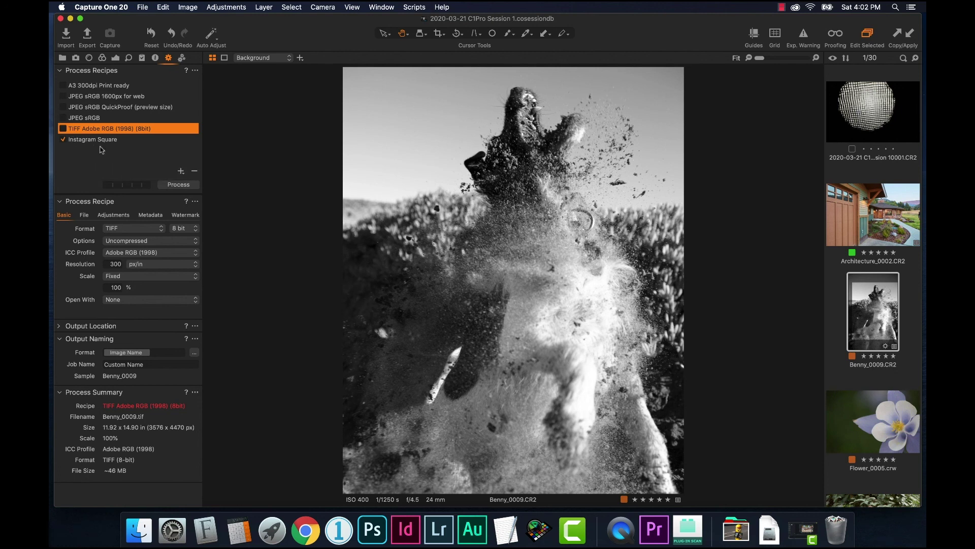
pyautogui.click(63, 139)
pyautogui.click(63, 128)
pyautogui.click(138, 277)
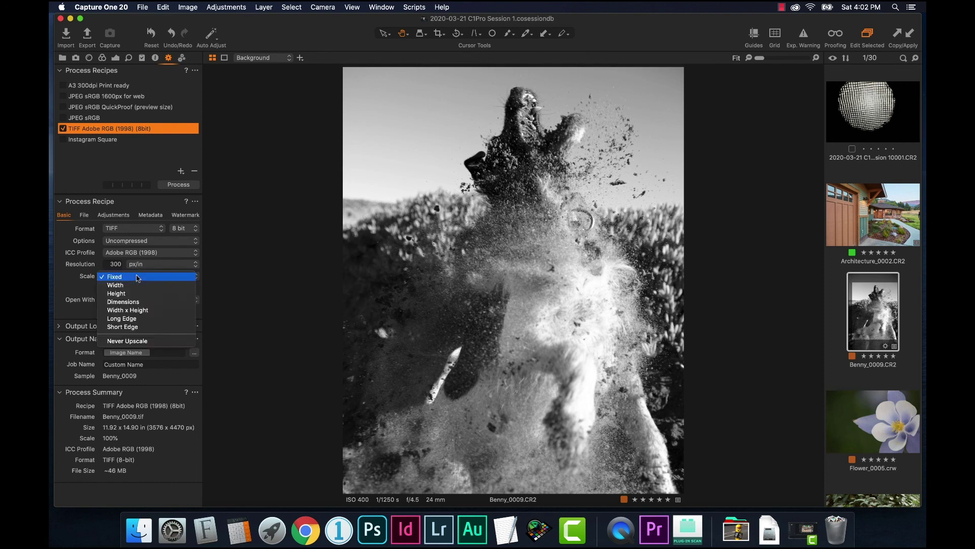
# Scale the TIFF recipe to Width x Height 8 x 10 inches and process Benny.
pyautogui.click(131, 310)
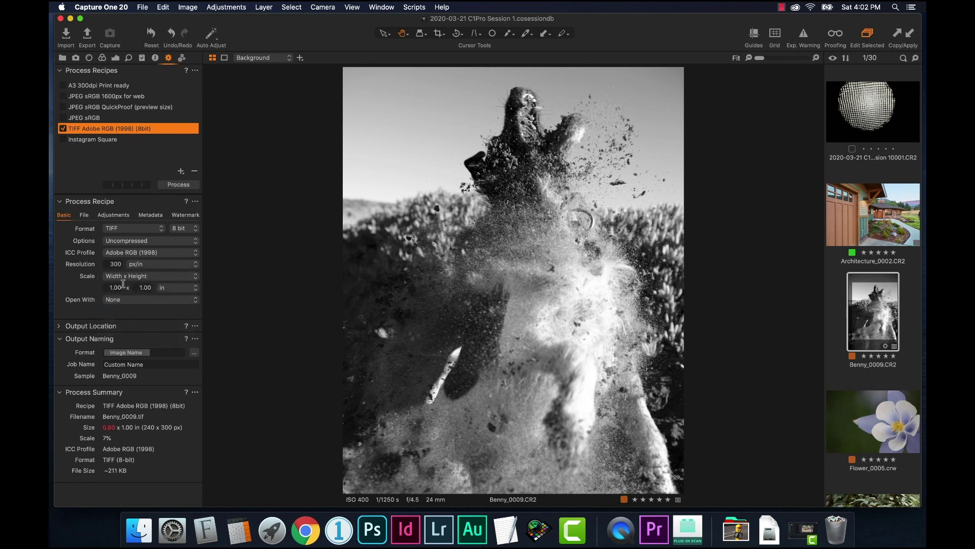
pyautogui.click(108, 287)
pyautogui.write('8')
pyautogui.press('Tab')
pyautogui.write('10')
pyautogui.press('Tab')
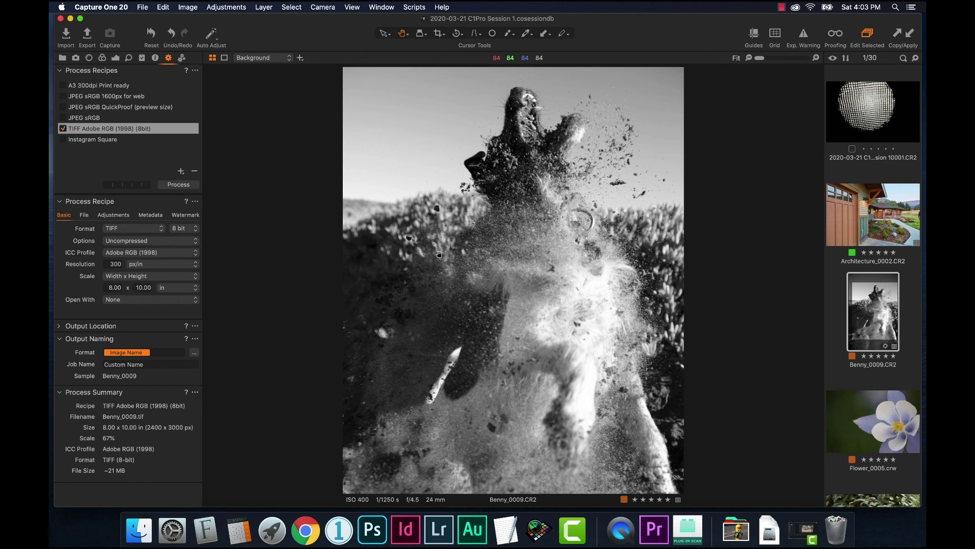
pyautogui.click(178, 185)
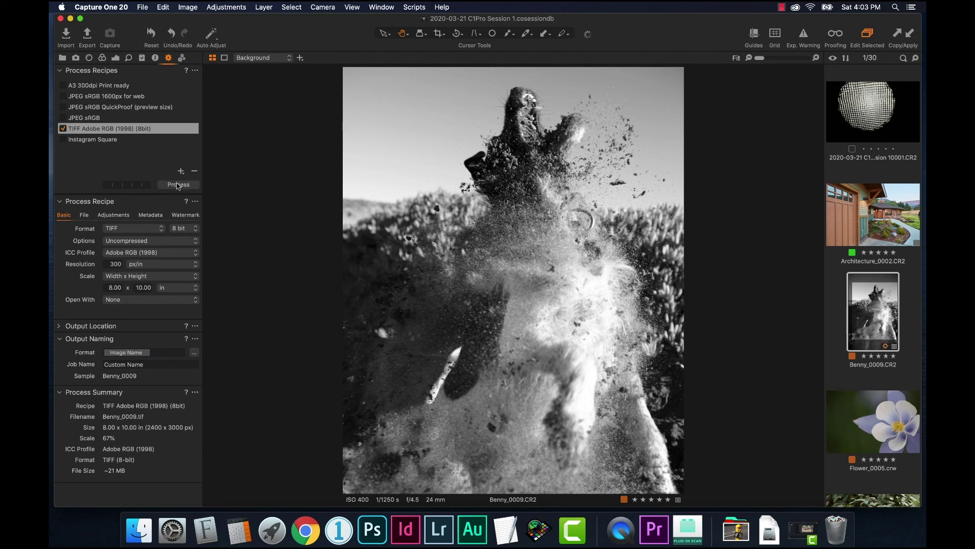
# Open the session's Output folder in Finder and select the exported Benny_0009.tif.
pyautogui.moveTo(638, 23); pyautogui.dragTo(604, 230)
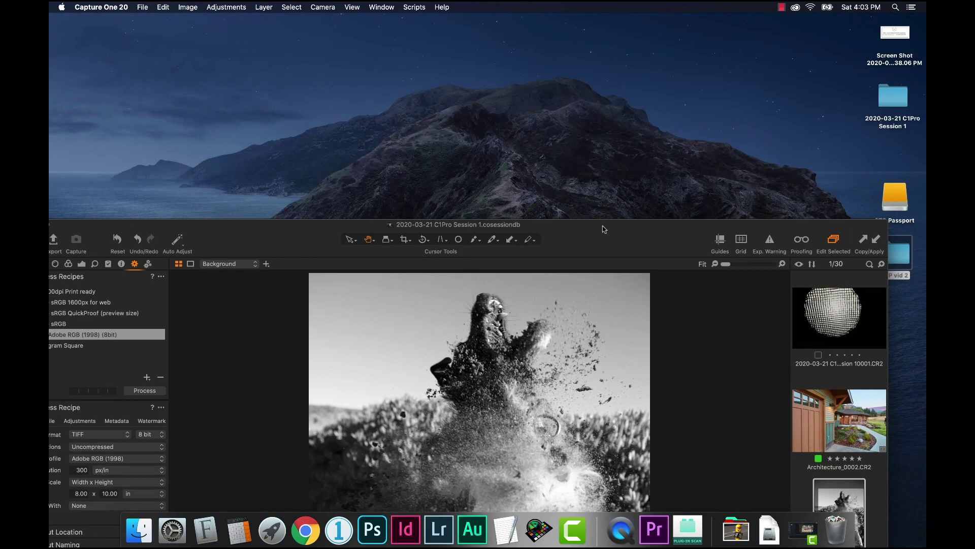
pyautogui.click(896, 102)
pyautogui.doubleClick(897, 101)
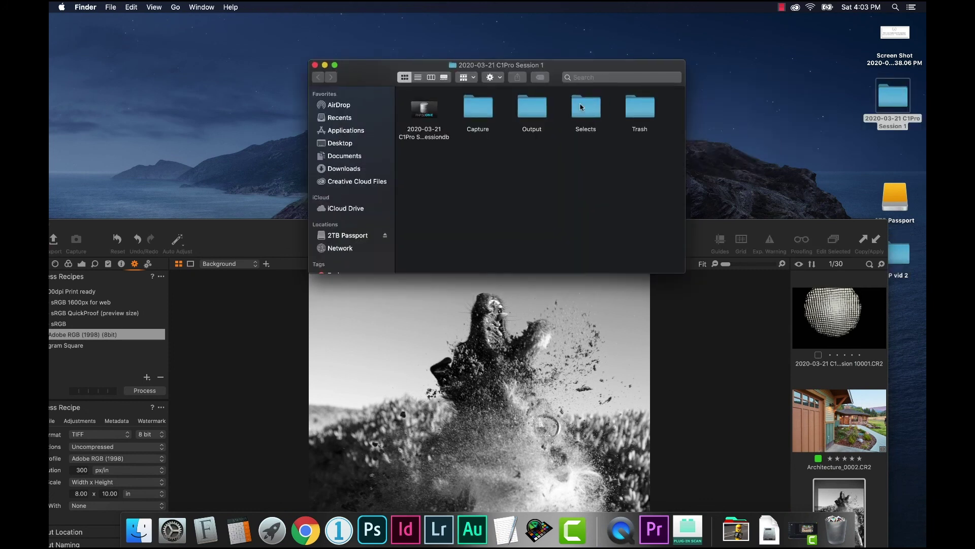
pyautogui.click(539, 111)
pyautogui.doubleClick(539, 111)
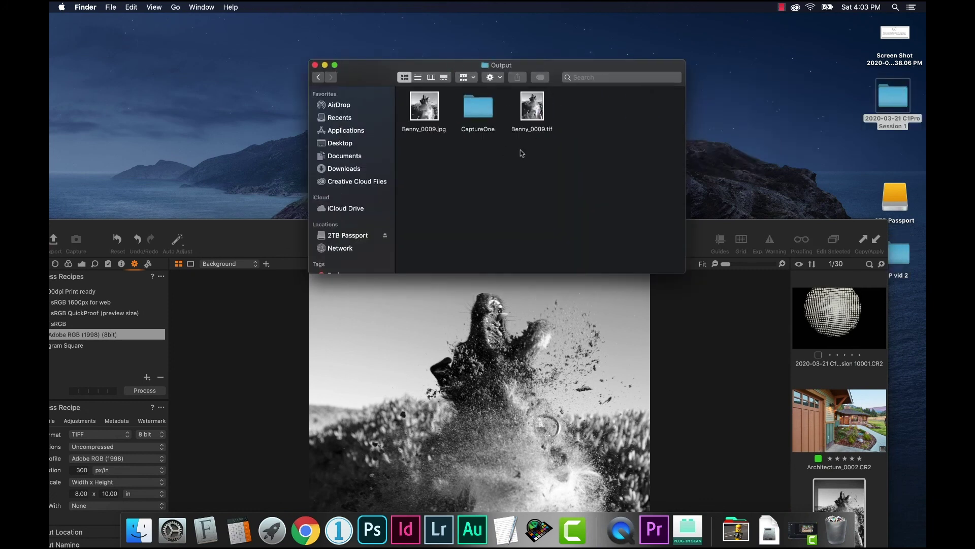
pyautogui.click(531, 111)
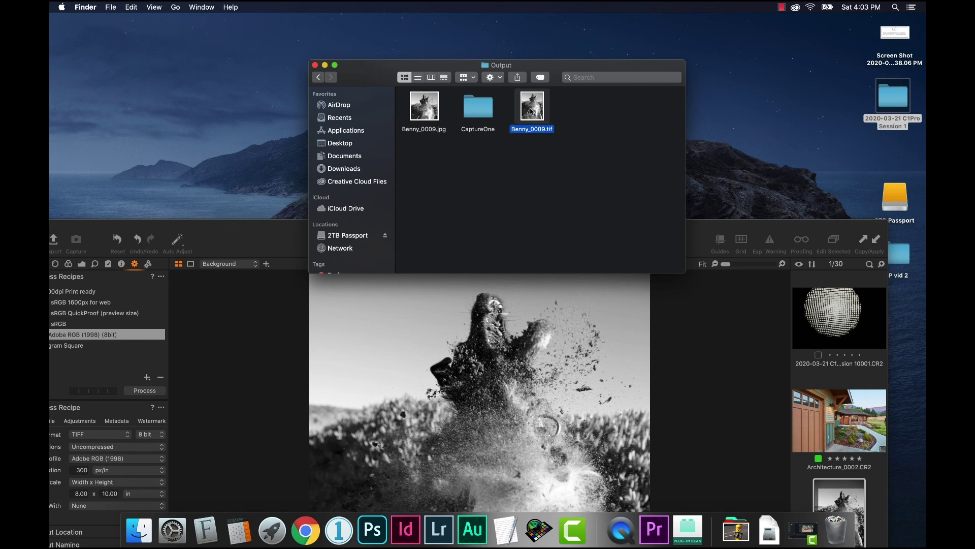